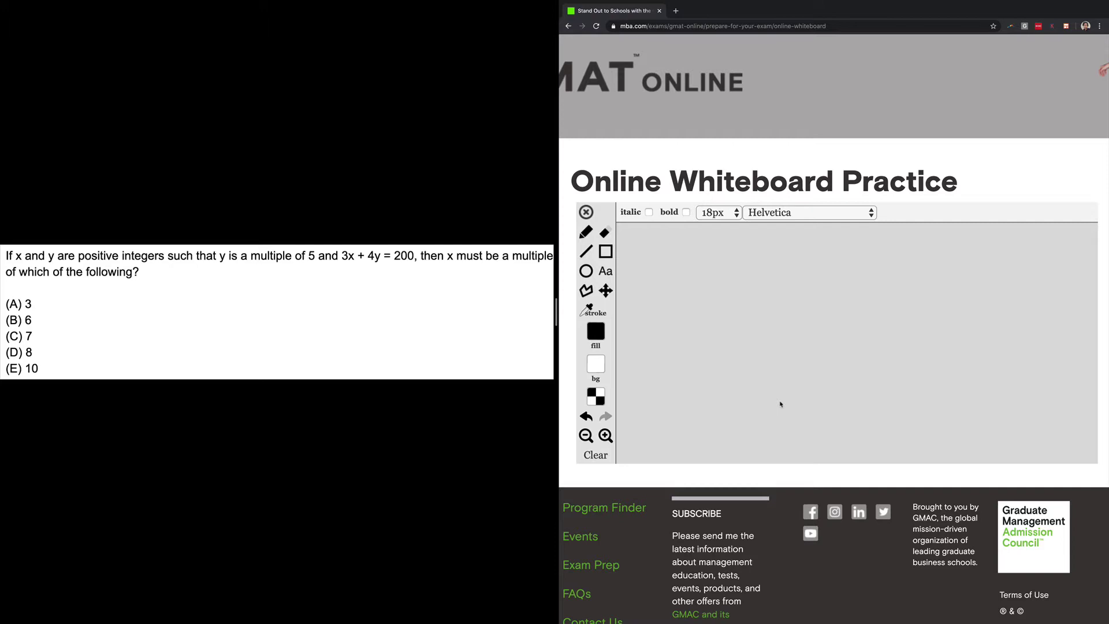
Type the equation 3x + 4y = 200 in a wide text box at the board's top-left.
click(606, 272)
click(649, 243)
drag(665, 257, 1045, 273)
key(Return)
key(Return)
key(Return)
key(Return)
key(Return)
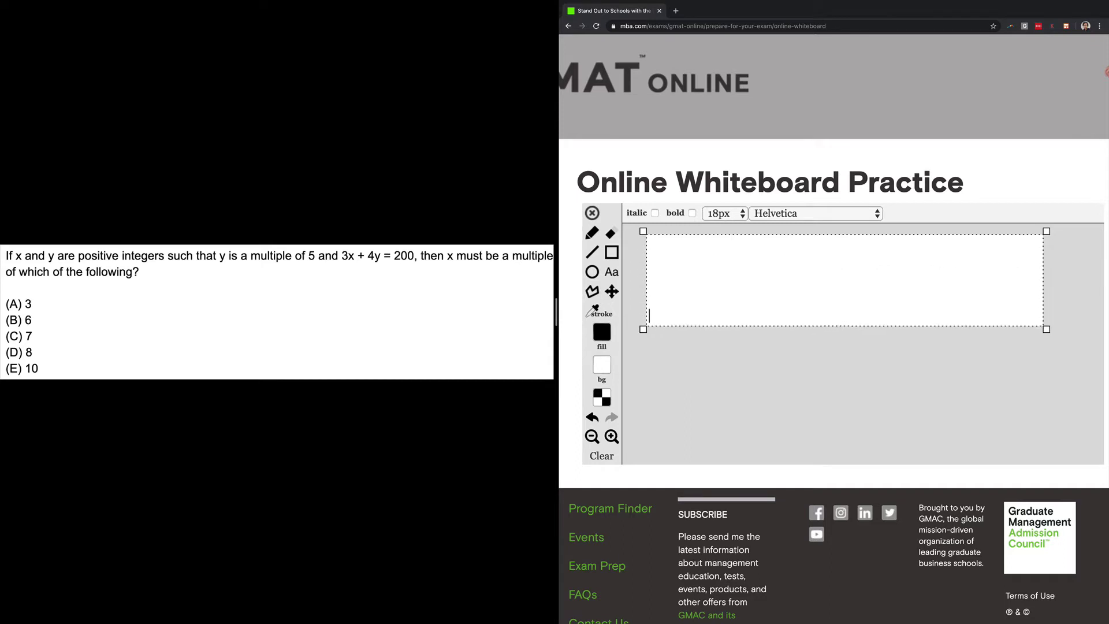
key(Return)
key(Return)
key(Return)
key(Return)
key(Return)
key(Return)
key(Return)
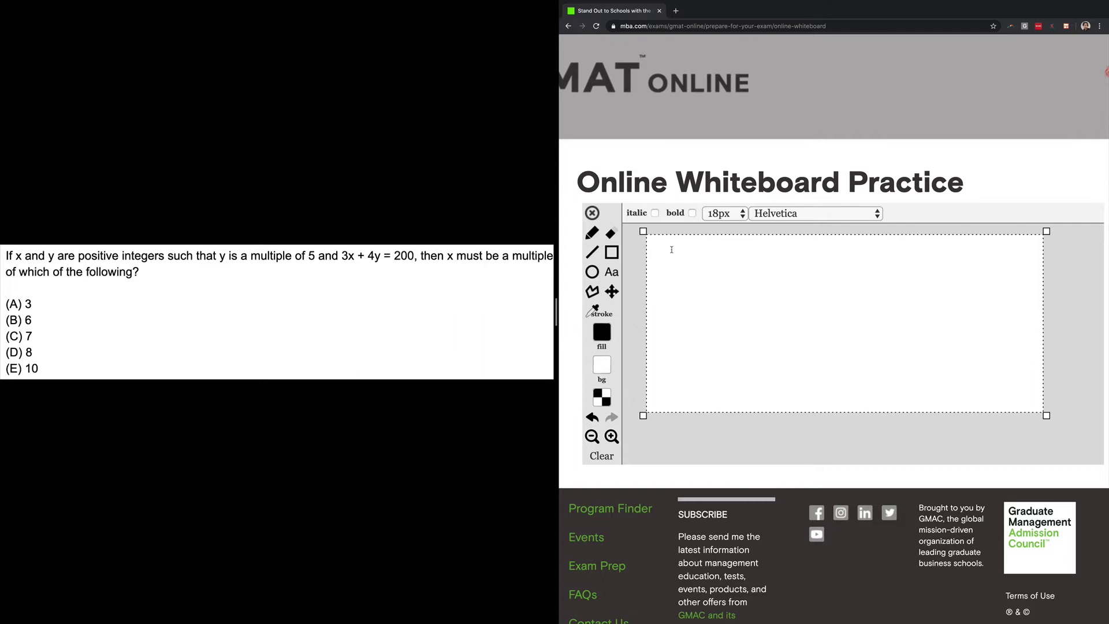
text(3x + 4y = 200)
key(Return)
key(Return)
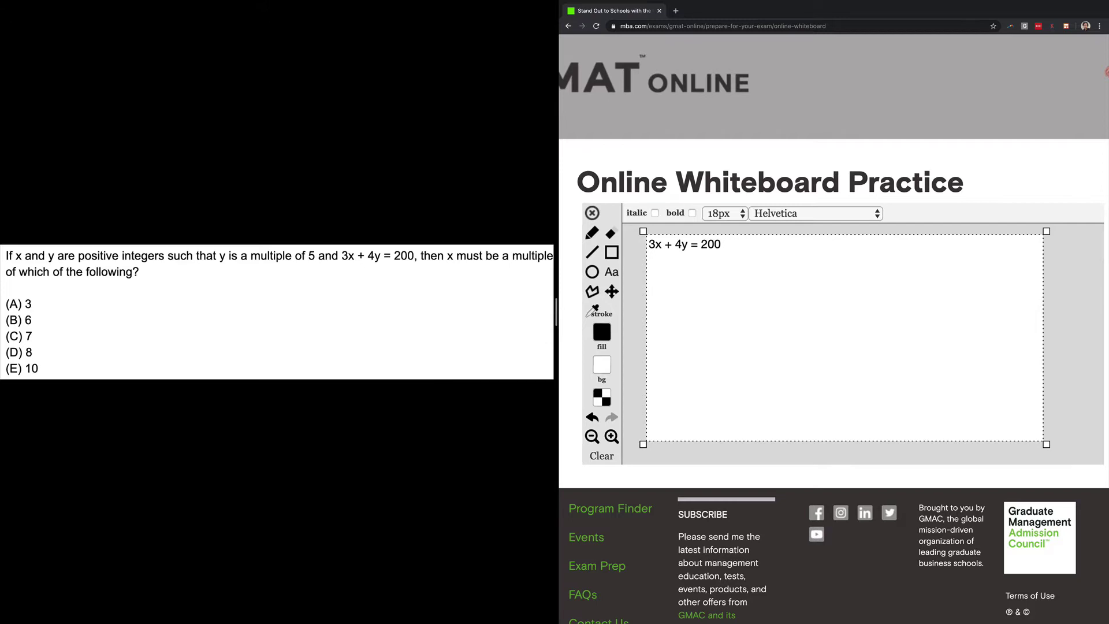
Type the multiples 5, 10, 15, 20, 25 under the equation and commit the text.
text(5, 10, 15, 20, 25)
key(Return)
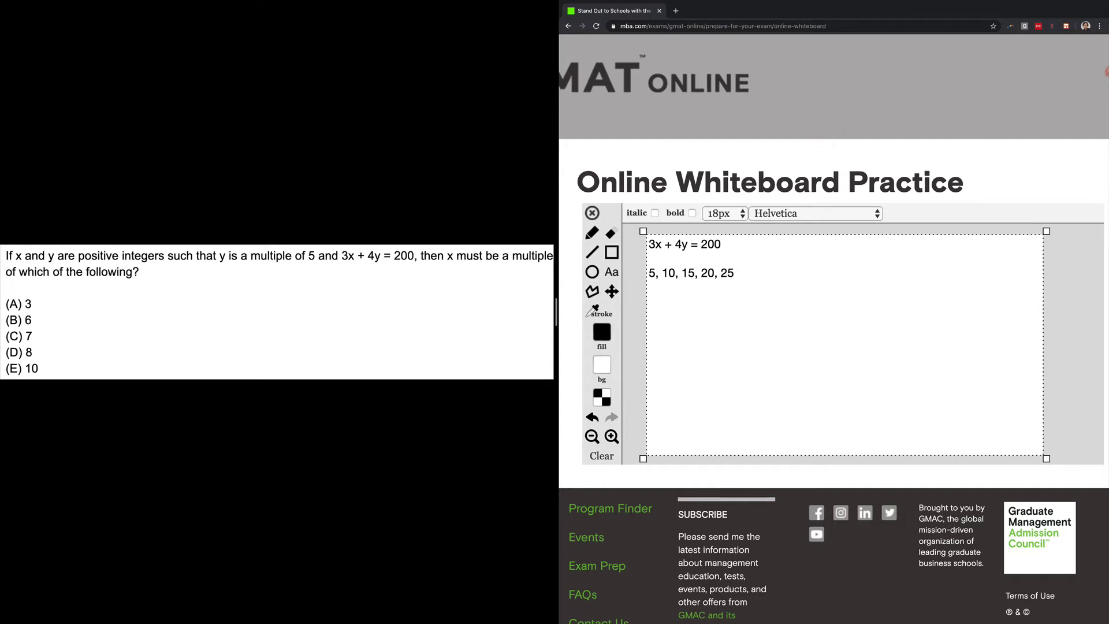
click(1077, 293)
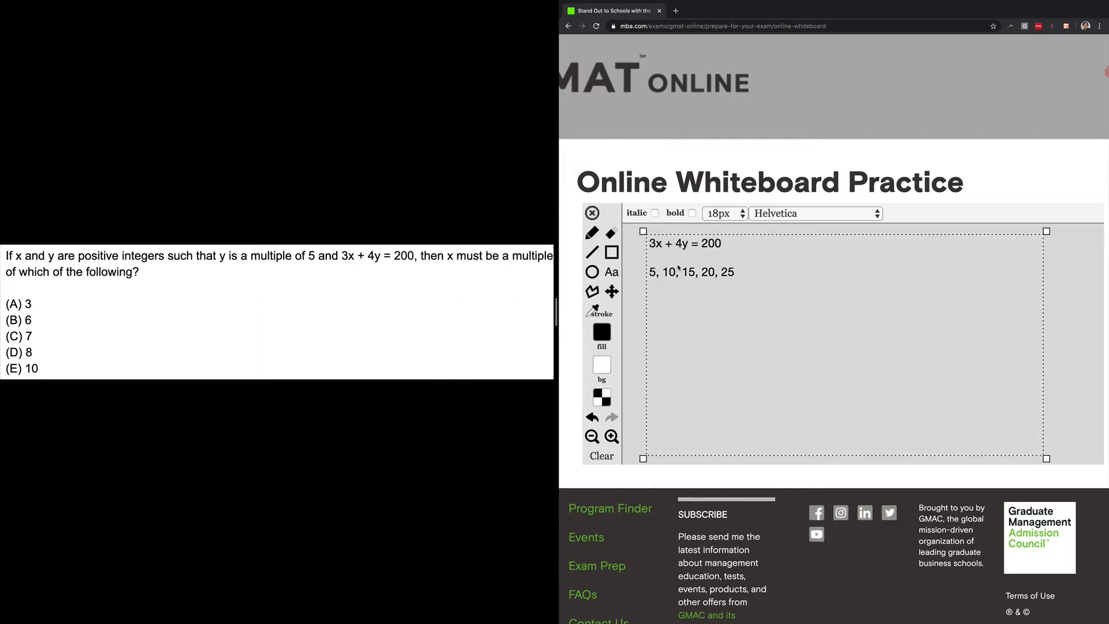
click(1064, 312)
In a new text box below the list, work the 4y = 20 case: 3x + 20 = 200, 3x = 180, x = 60.
click(611, 272)
click(638, 291)
drag(658, 316, 1045, 384)
key(Return)
key(Return)
key(Return)
key(Return)
key(Return)
key(Return)
key(Return)
key(Return)
key(Return)
key(Return)
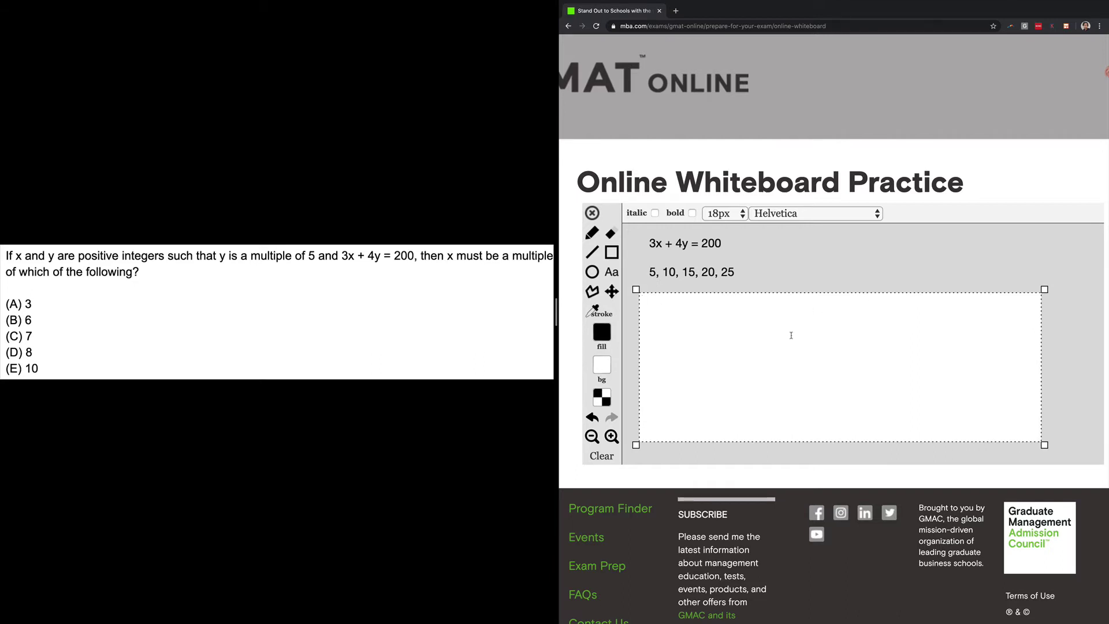
text(3x + 20 = 200)
key(BackSpace)
key(BackSpace)
text(00)
key(Return)
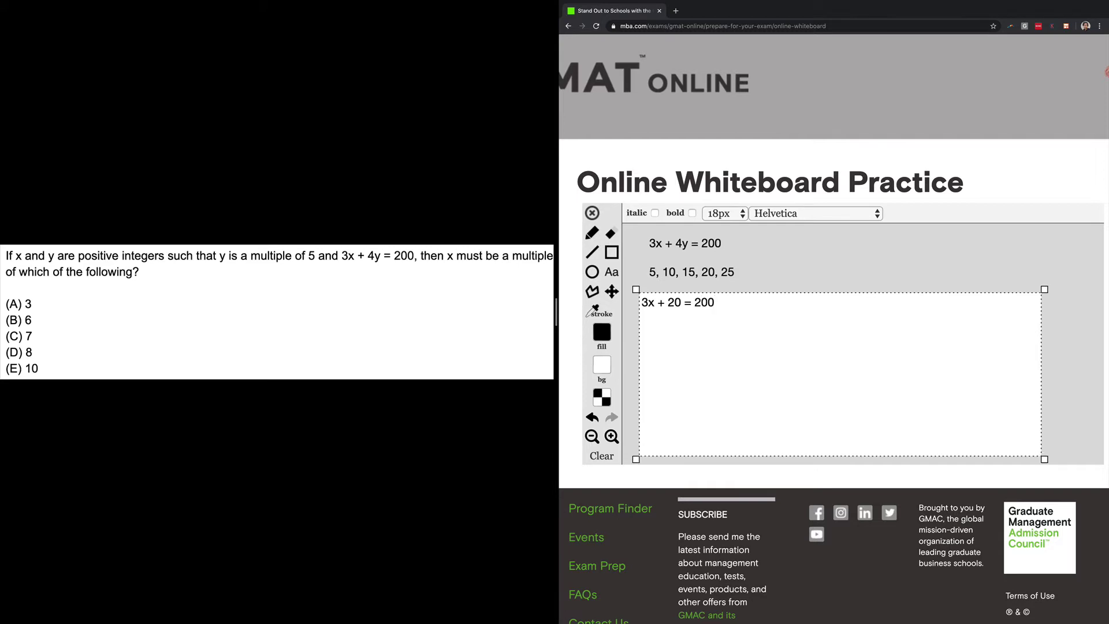
text(3x = 180)
key(Return)
text(x = 60)
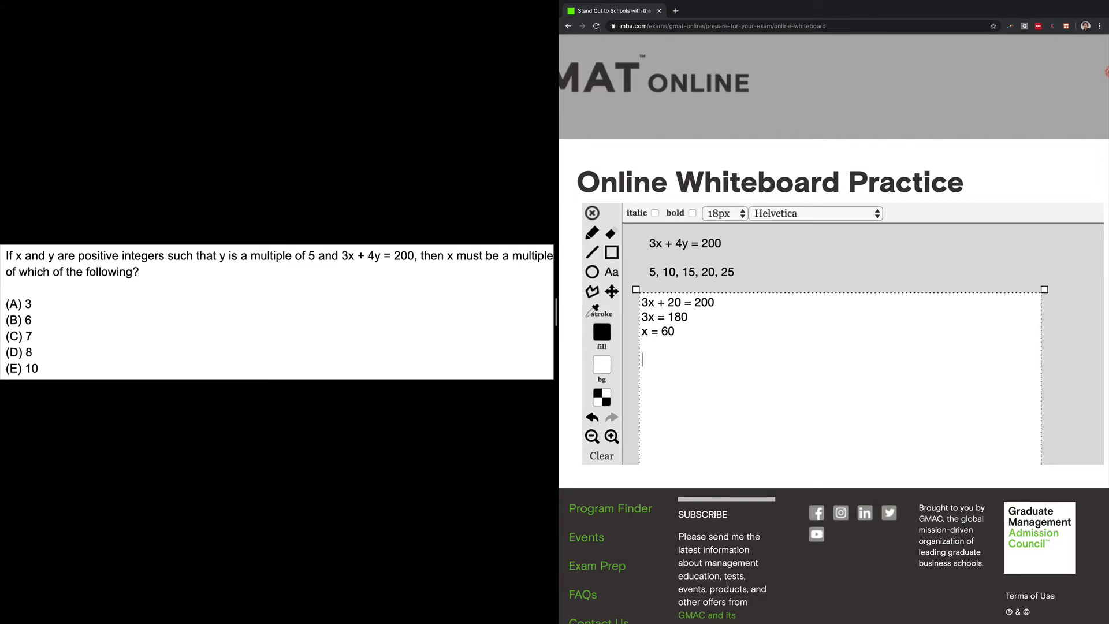
Add the 4y = 40 and 4y = 60 cases, giving 3x = 160 and 3x = 140.
text(3x + 40 = 200 )
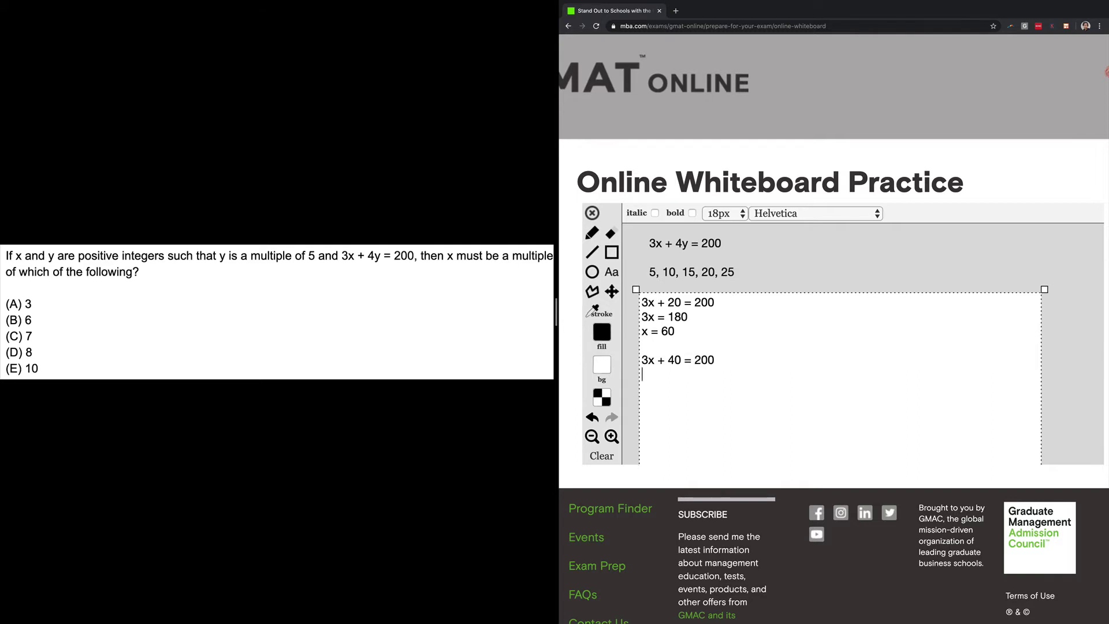
text(3x = 160)
key(Return)
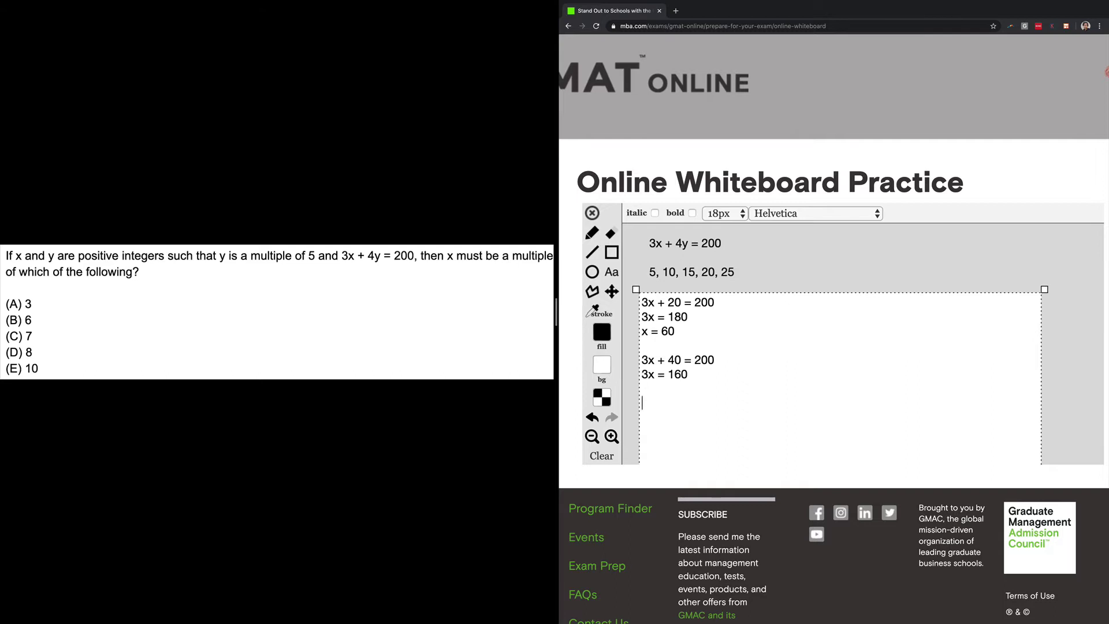
text(3x)
text( + )
text(60 = 2)
text(00 )
text(3x )
text(= 1)
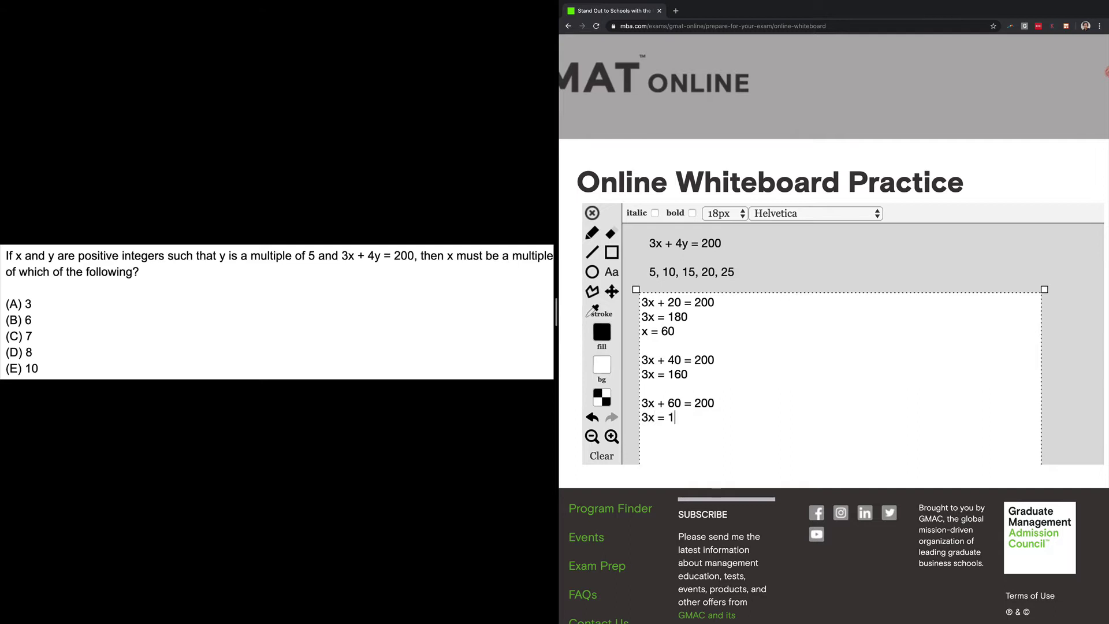
text(40)
Commit the worked cases and create a new text box to their right.
click(1065, 353)
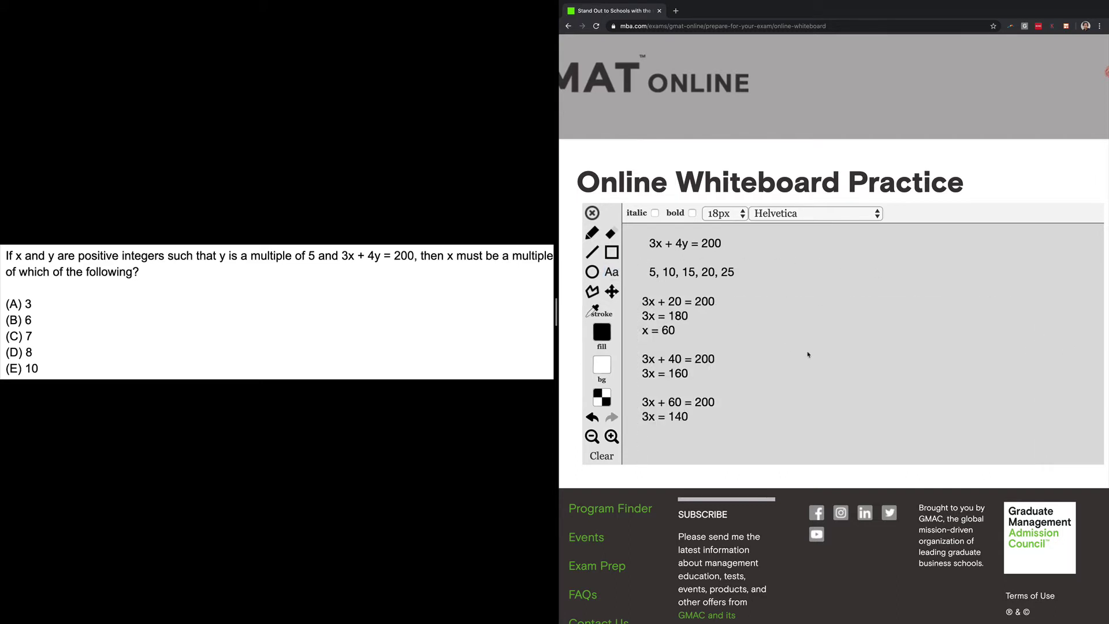
drag(754, 293, 1067, 347)
key(Return)
key(Return)
key(Return)
key(Return)
key(Return)
key(Return)
key(Return)
key(Return)
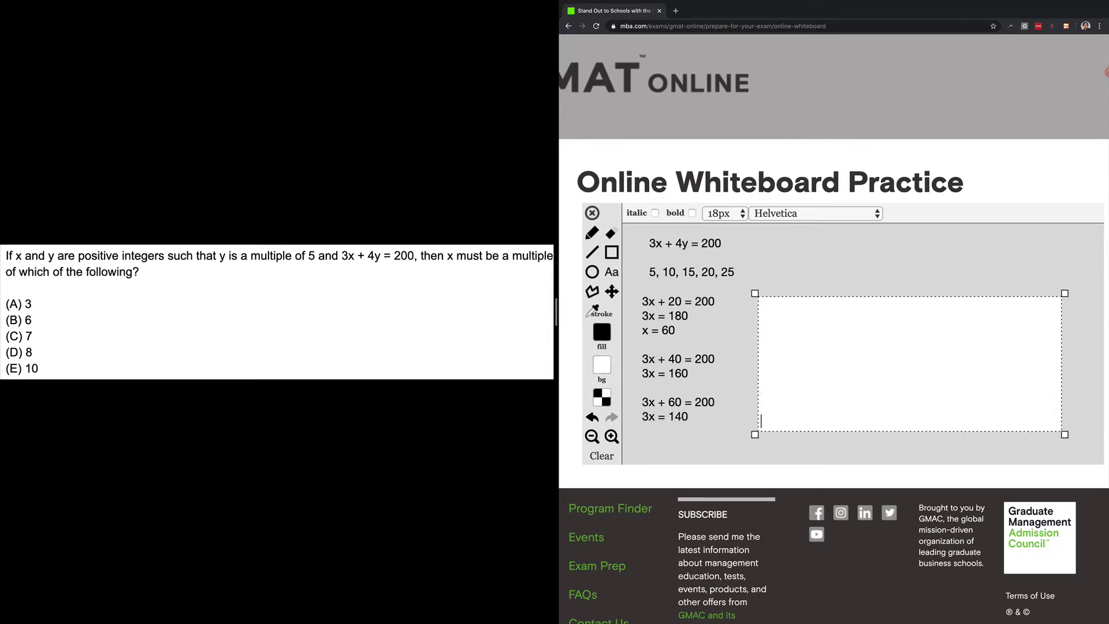
click(904, 262)
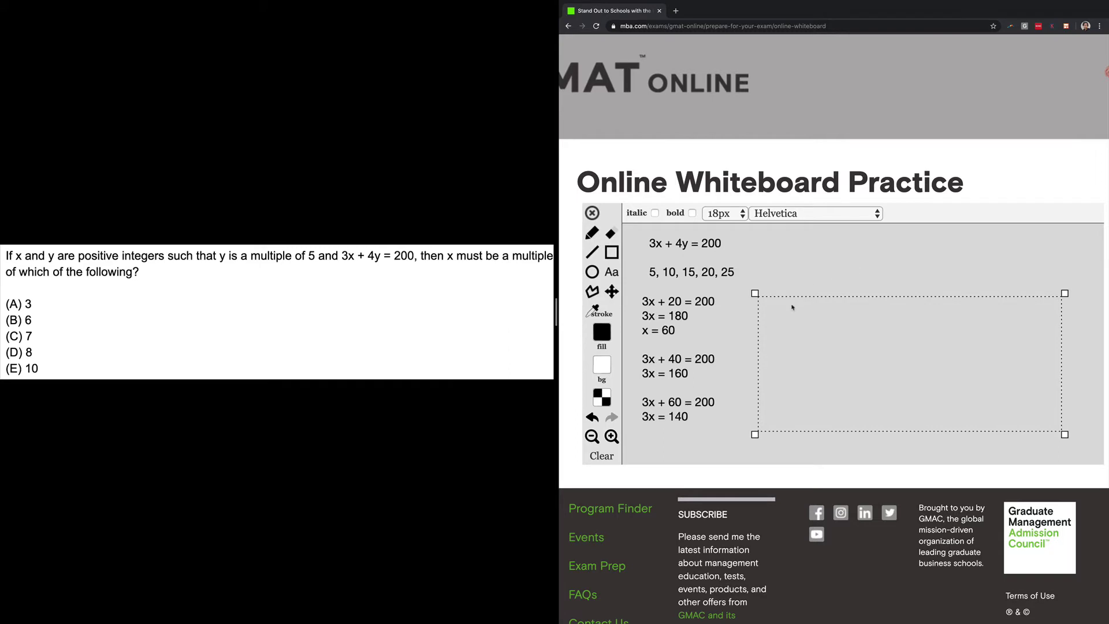
click(786, 303)
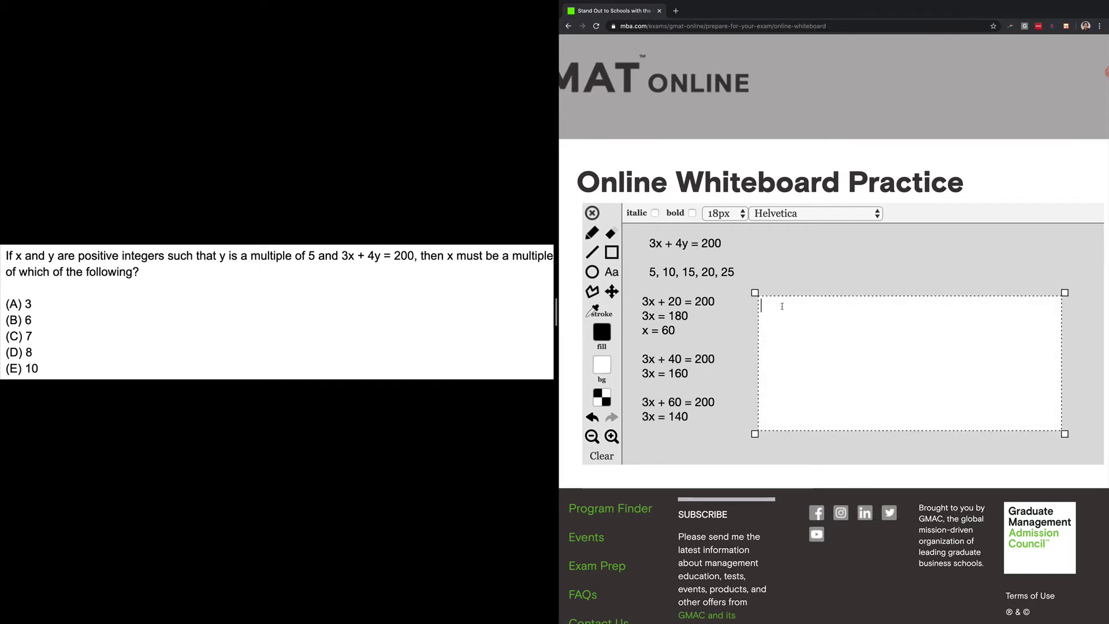
Type the 4y = 80 case: 3x + 80 = 200, 3x = 120, x = 40.
text(3x +)
text(80)
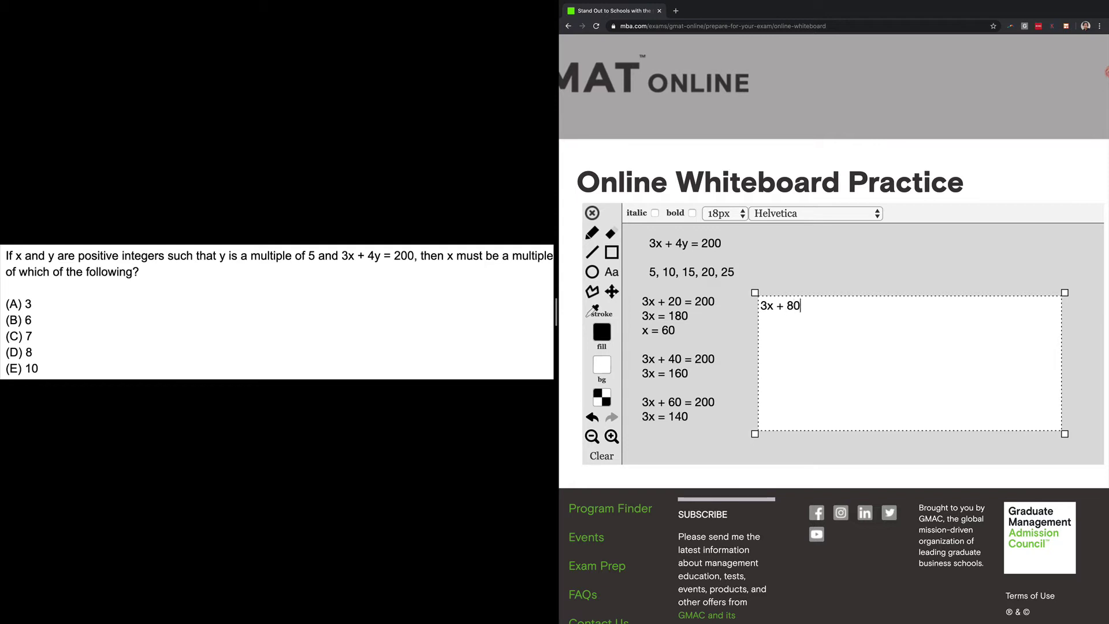
text( = 200)
key(BackSpace)
key(BackSpace)
text(00)
key(Return)
text(3x )
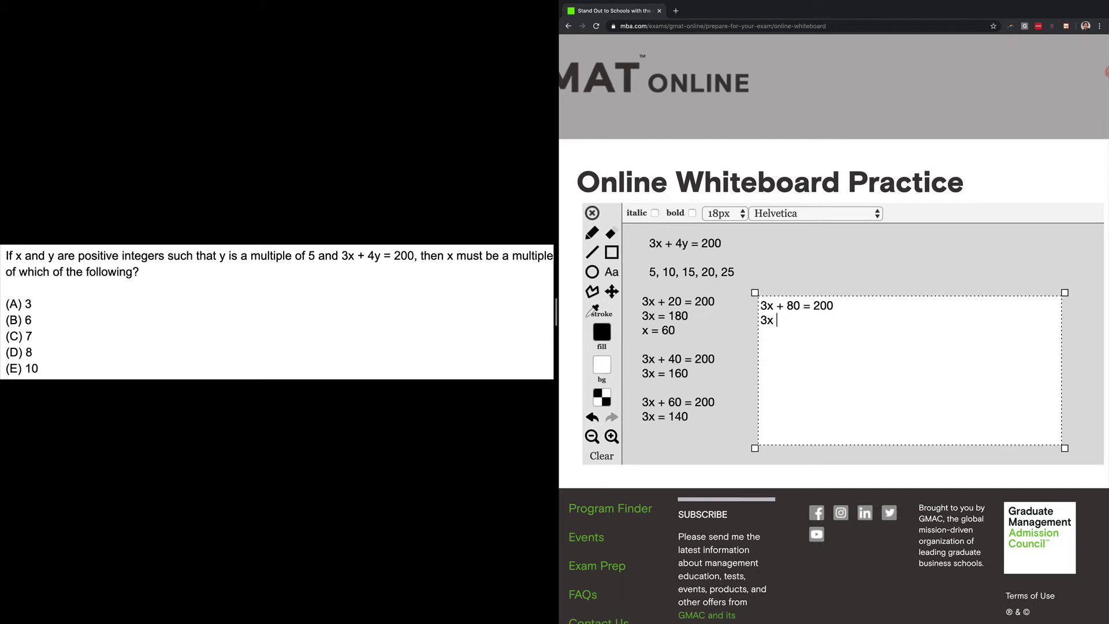
text(= 120)
key(Return)
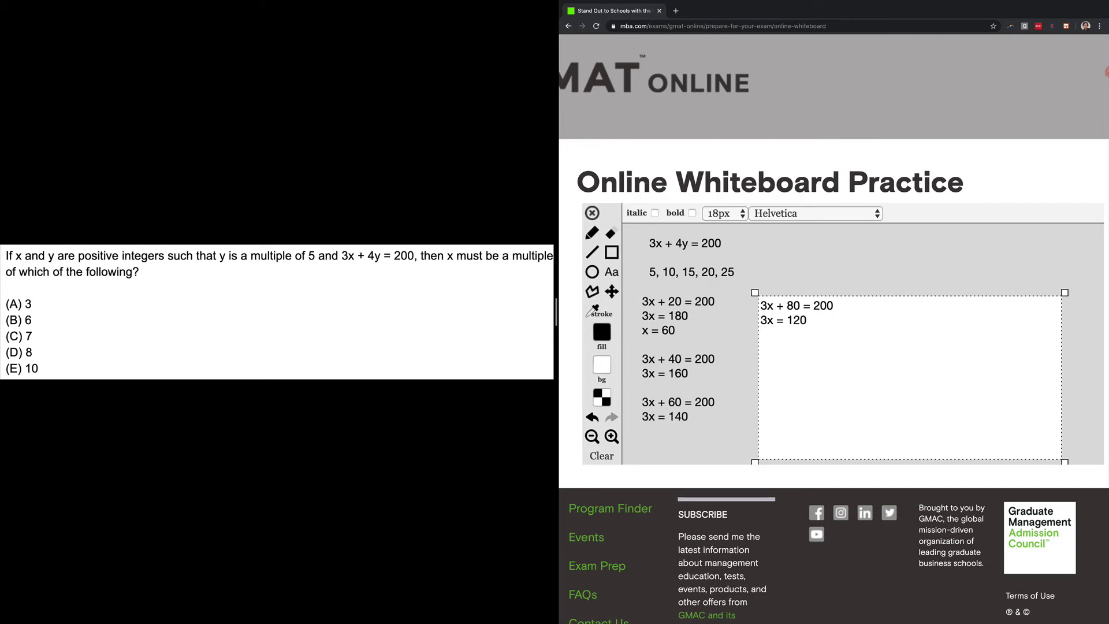
text(x = 40)
Hand-write answer letters A–E below x = 40 and strike out choices A through D.
click(817, 277)
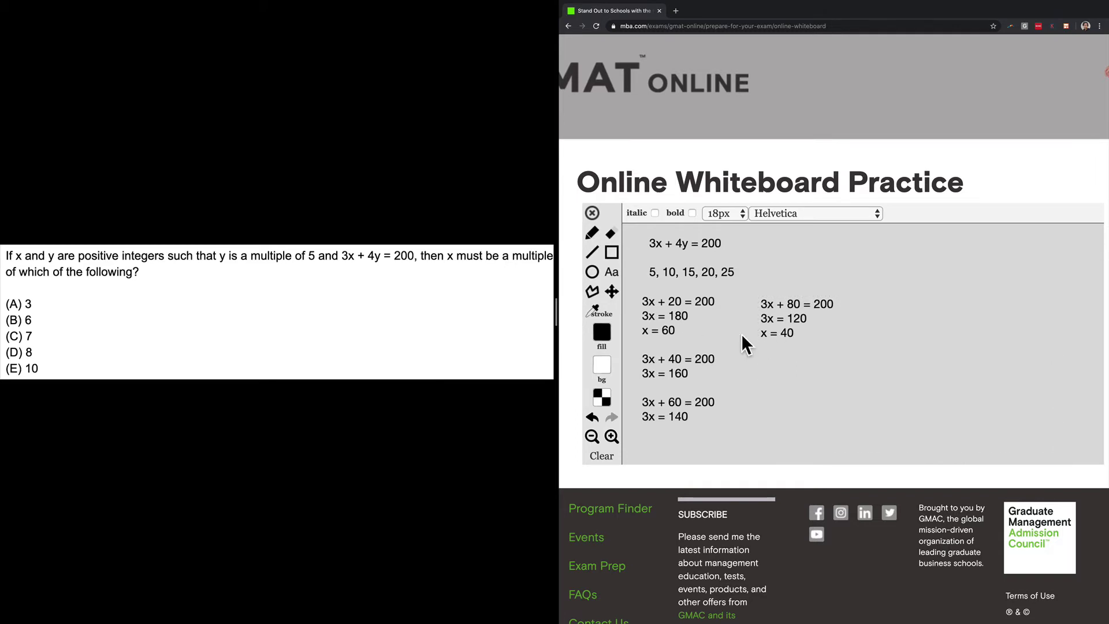
click(590, 233)
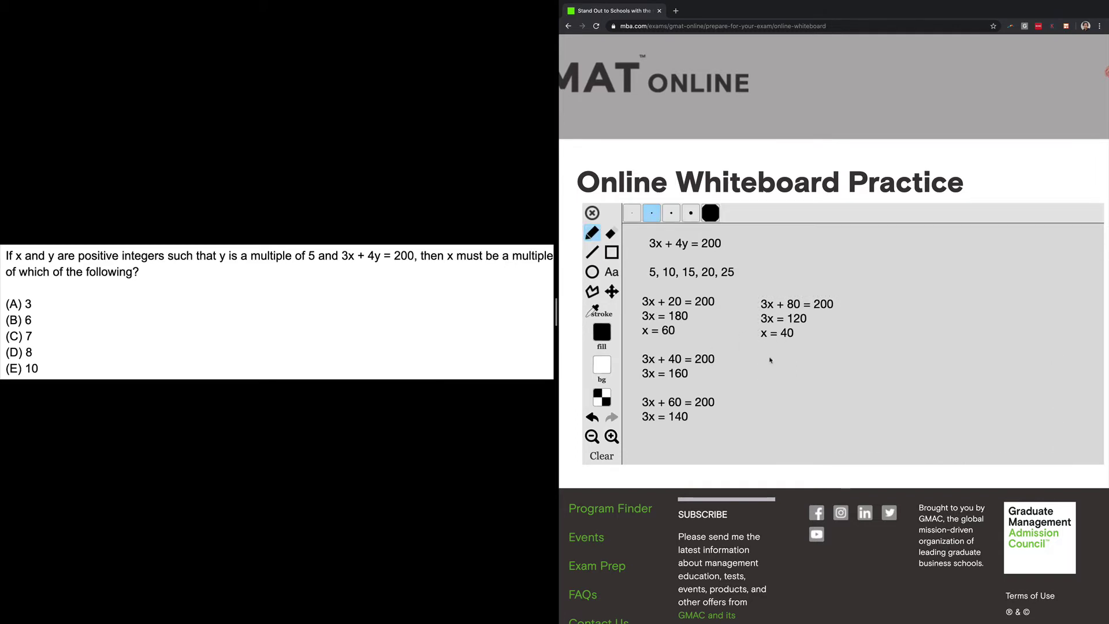
mouse_move(762, 364)
mouse_down()
mouse_move(768, 355)
mouse_move(776, 364)
mouse_up()
mouse_move(760, 359)
mouse_down()
mouse_move(778, 359)
mouse_move(767, 378)
mouse_move(770, 427)
mouse_move(776, 420)
mouse_up()
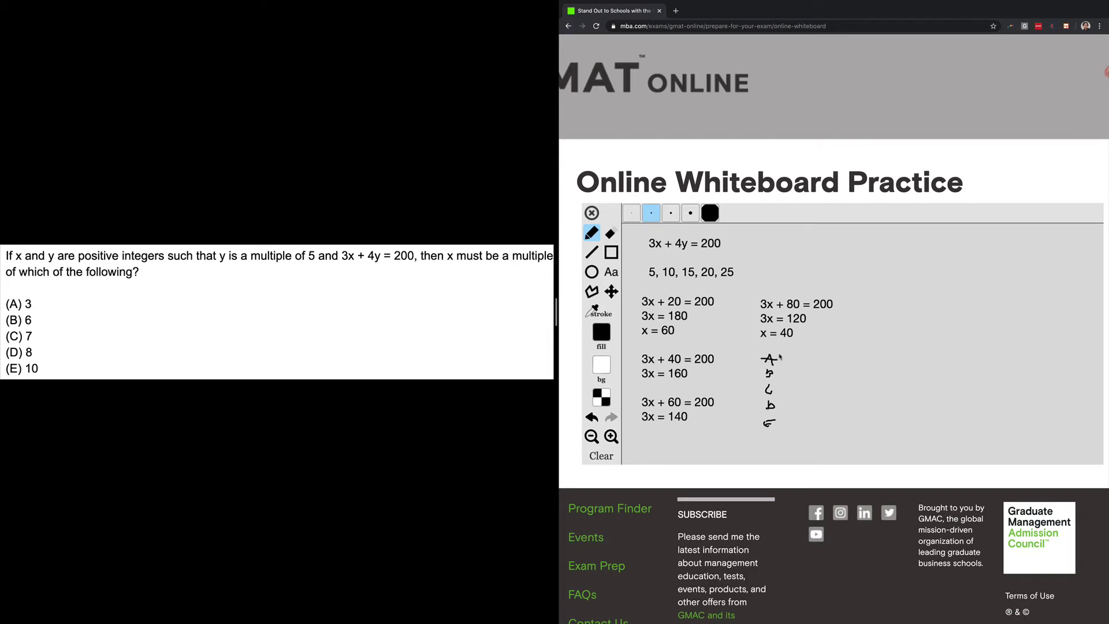
mouse_move(779, 353)
mouse_down()
mouse_move(758, 366)
mouse_move(759, 380)
mouse_up()
scroll(778, 376, down, 1)
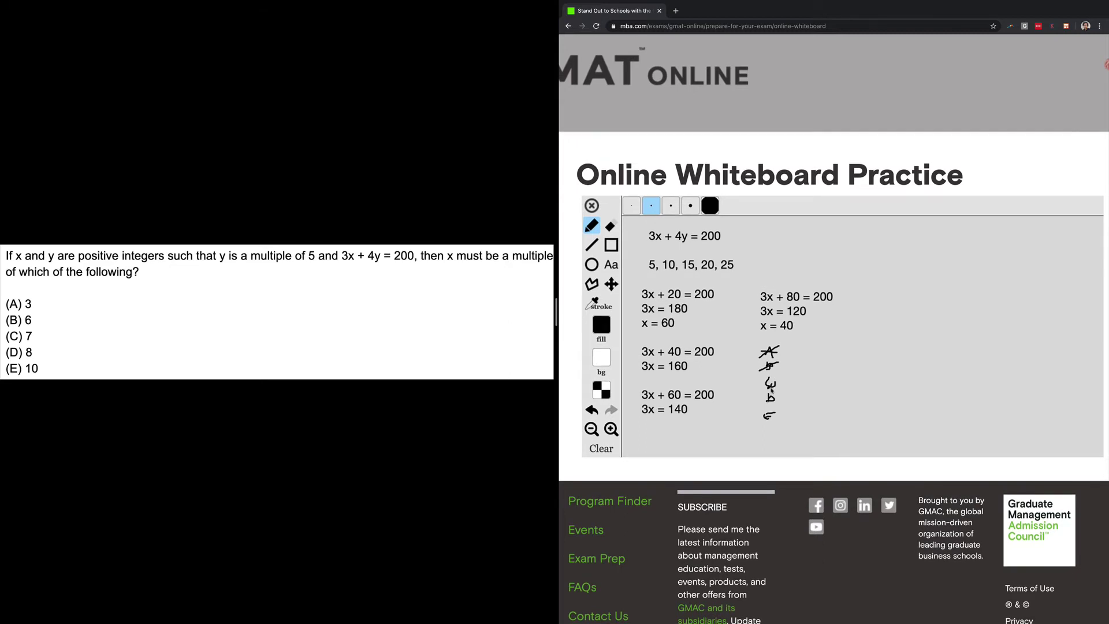
click(591, 410)
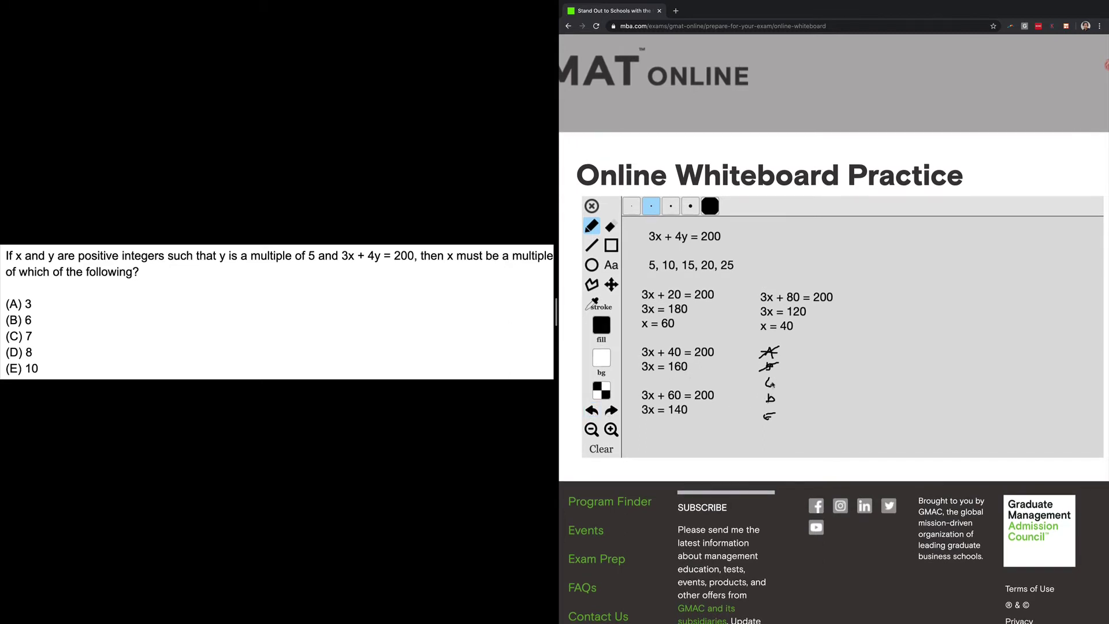
drag(773, 377, 757, 385)
mouse_move(759, 403)
mouse_down()
mouse_move(778, 394)
mouse_move(757, 426)
mouse_move(775, 430)
mouse_move(773, 407)
mouse_up()
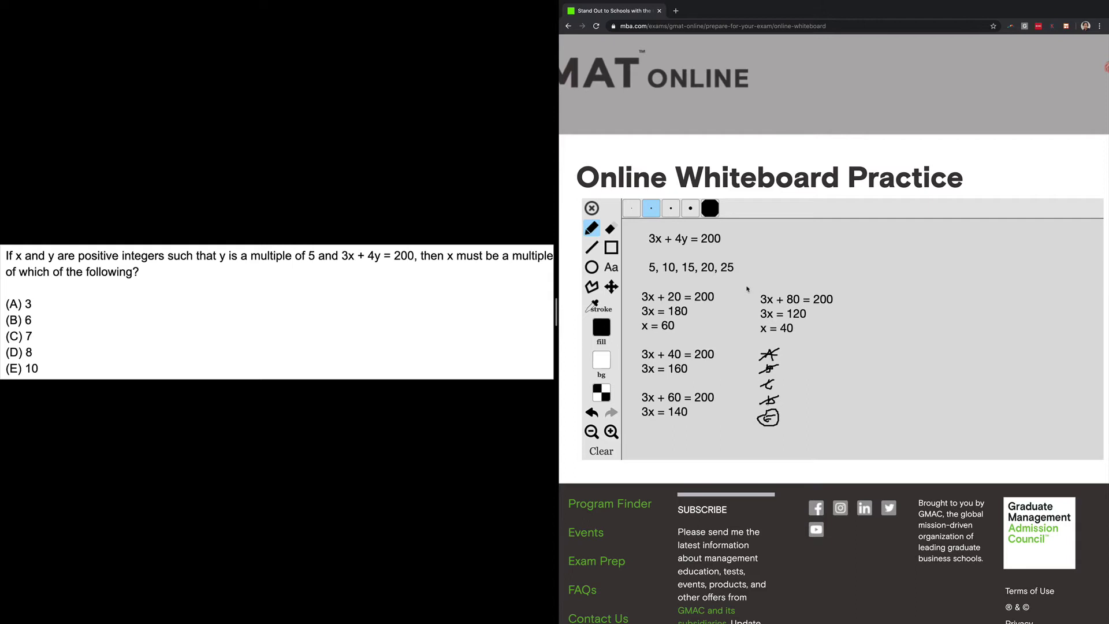
Underline x = 60 and x = 40, undoing the stray last stroke.
drag(638, 332, 679, 330)
drag(754, 334, 800, 331)
scroll(808, 422, down, 1)
key(ctrl+z)
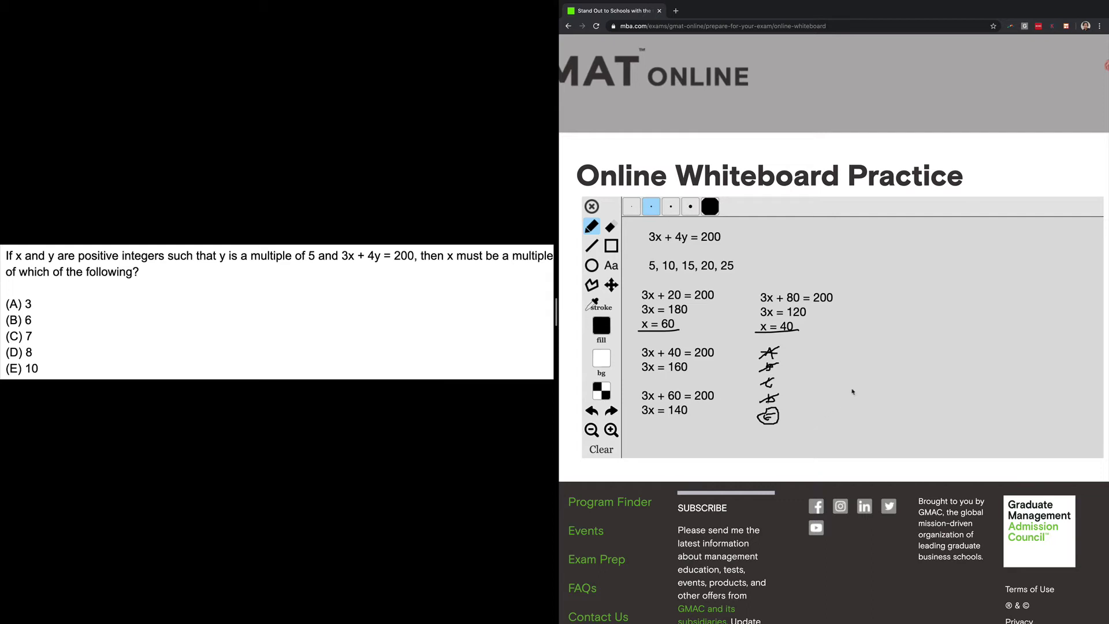
Switch to the text tool with the T shortcut.
key(t)
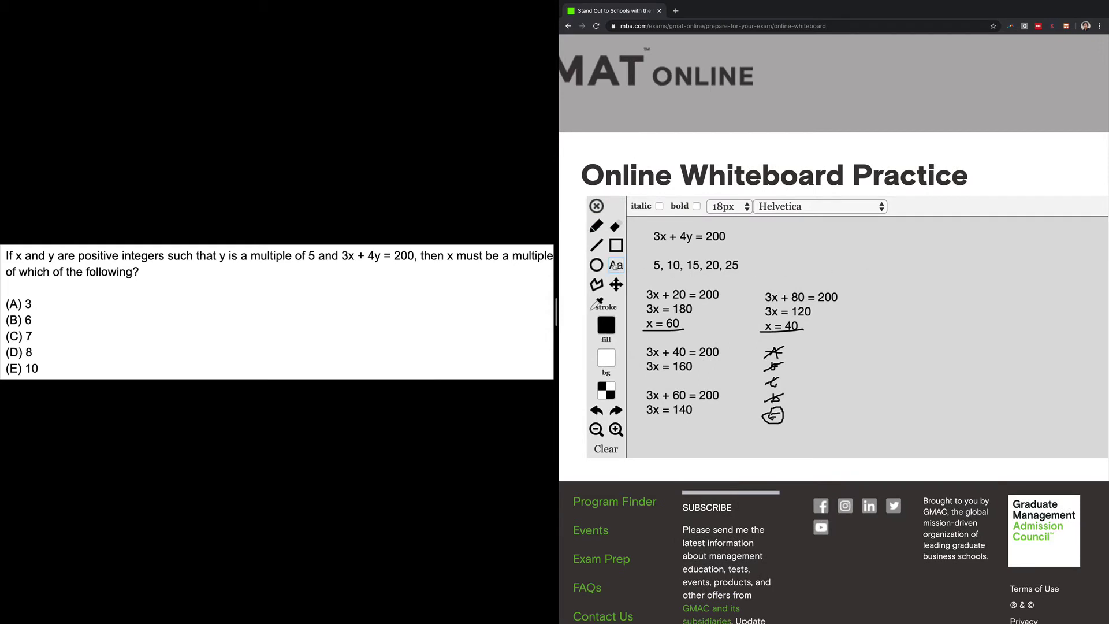
Type the rules 'Div by 5 + Div by 5 = Div by 5' and 'Div by 5 + Not Div by 5 = Not Div by 5' beside the cases.
drag(855, 336, 1073, 379)
key(Return)
key(Return)
key(Return)
key(Return)
key(Return)
key(Return)
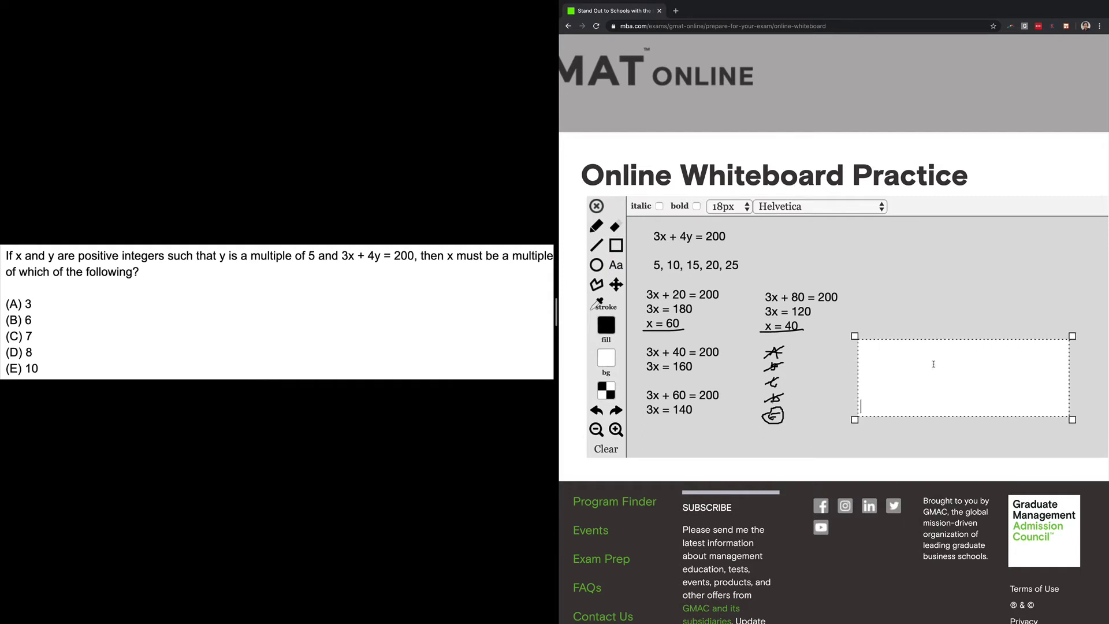
click(887, 353)
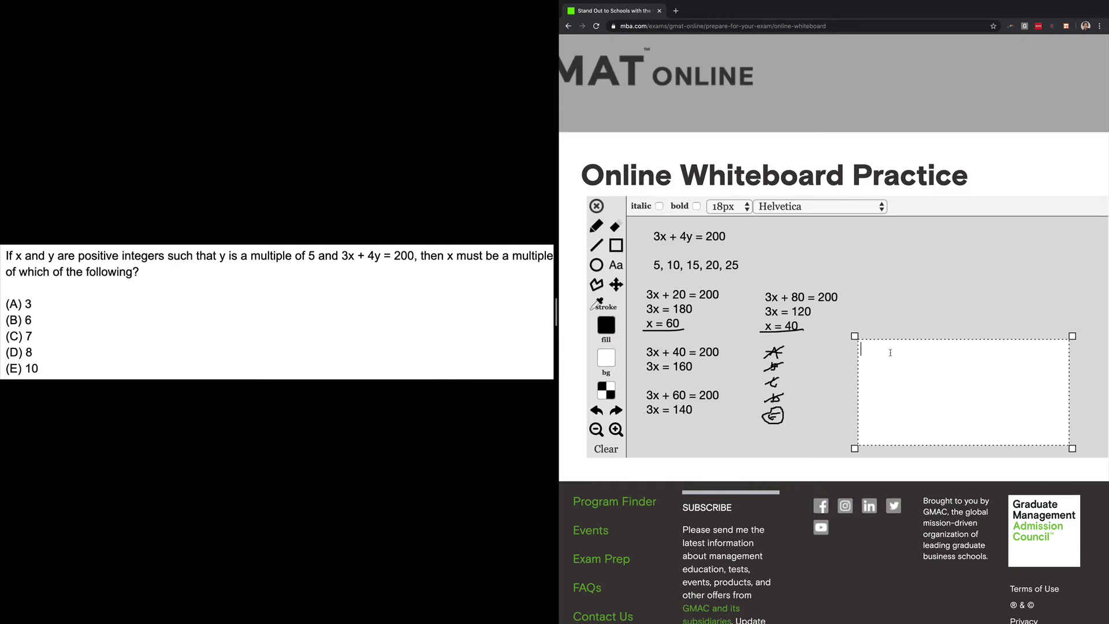
text(Div by 5 + Div by 5 = Div )
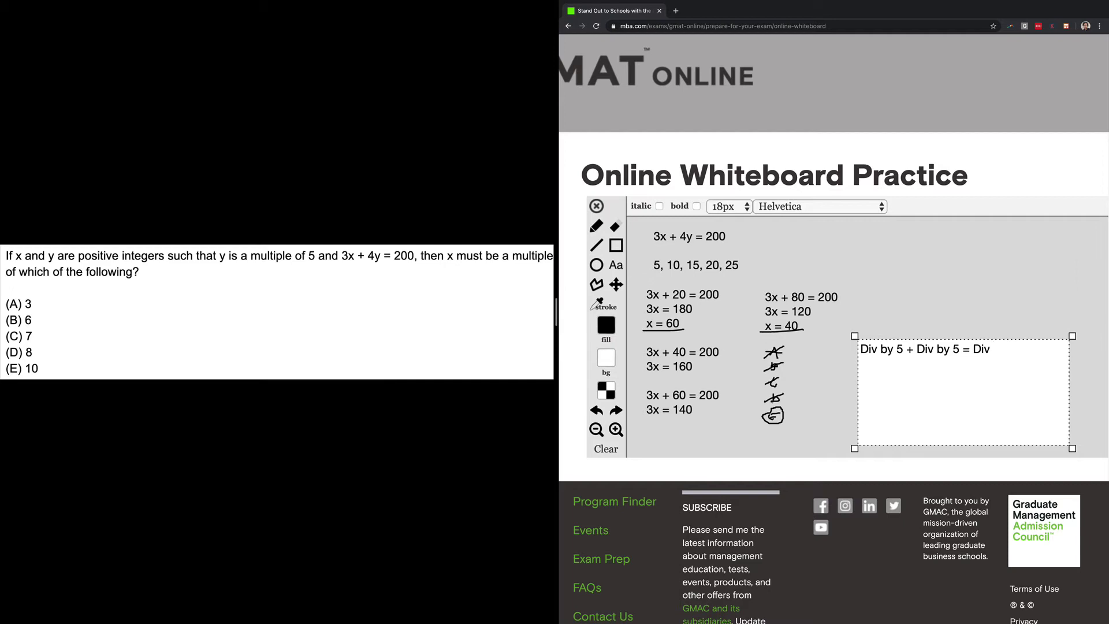
text(by 5)
key(Return)
text(Div by 5 )
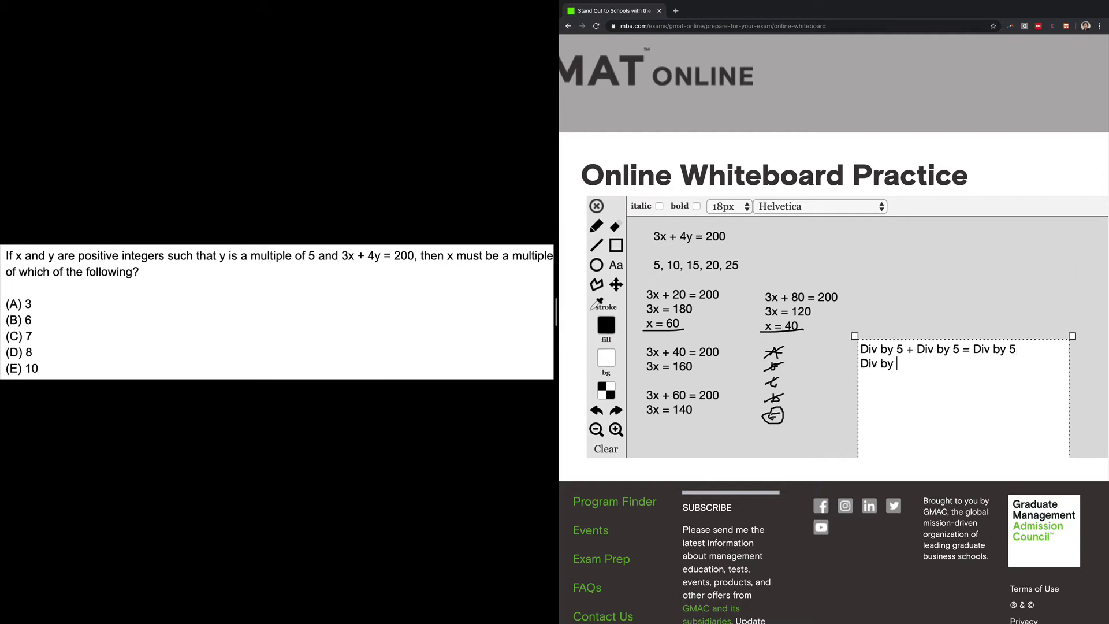
text(+ Not Div by 5)
text(= Not )
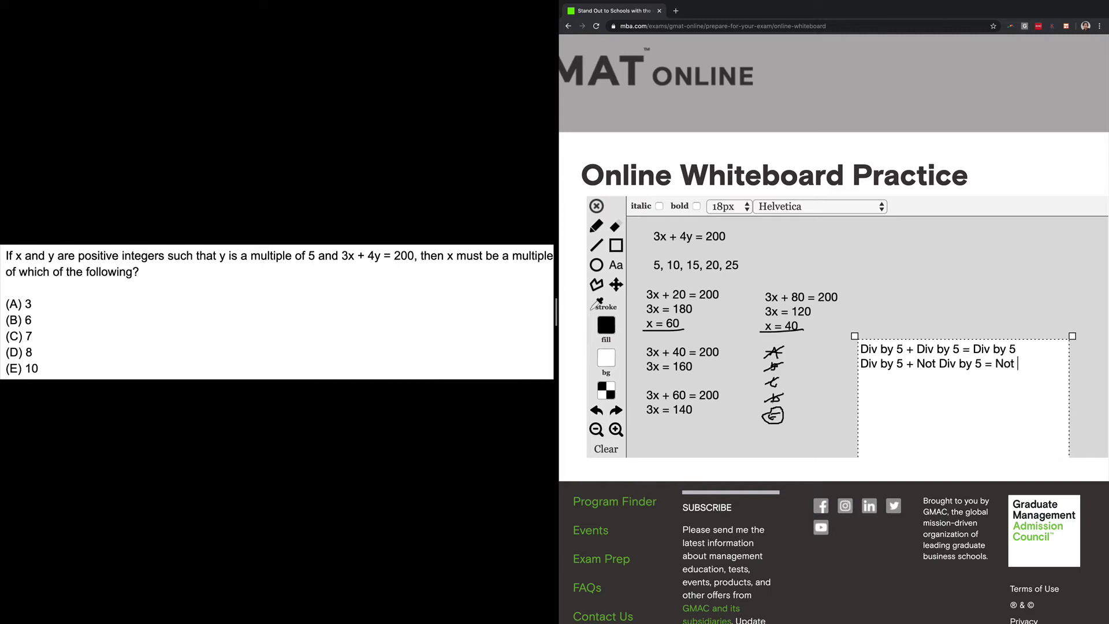
text(Div bty 5)
Add the third rule 'Not Div by 5 + Not Div by 5 = ???' and place the note on the board.
key(Return)
text(Not Div )
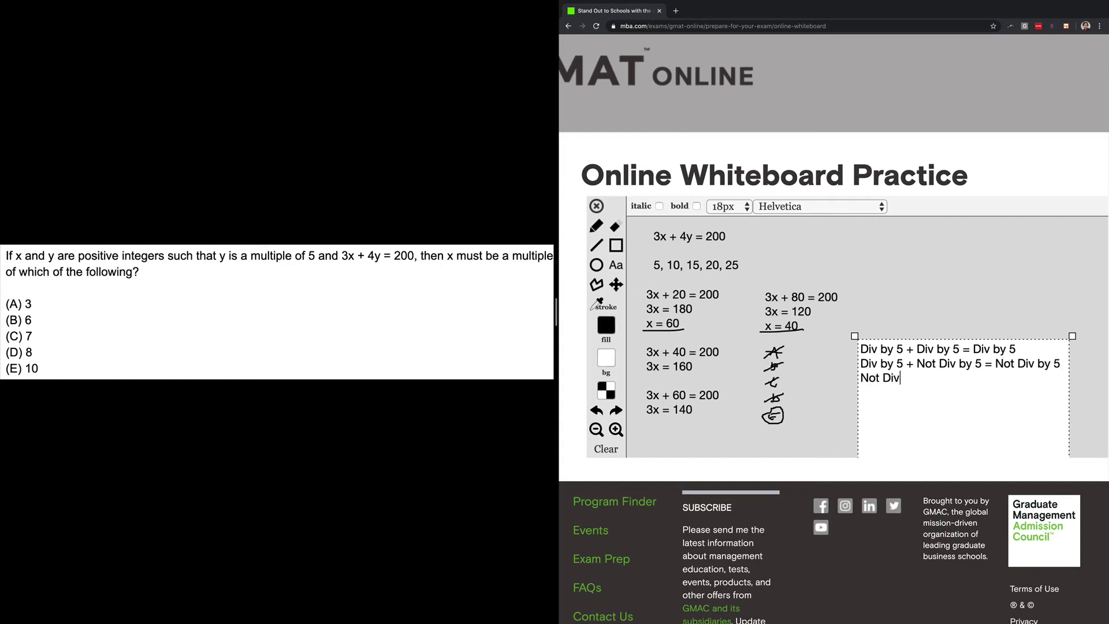
text(5 + Not Div by 5 = ???)
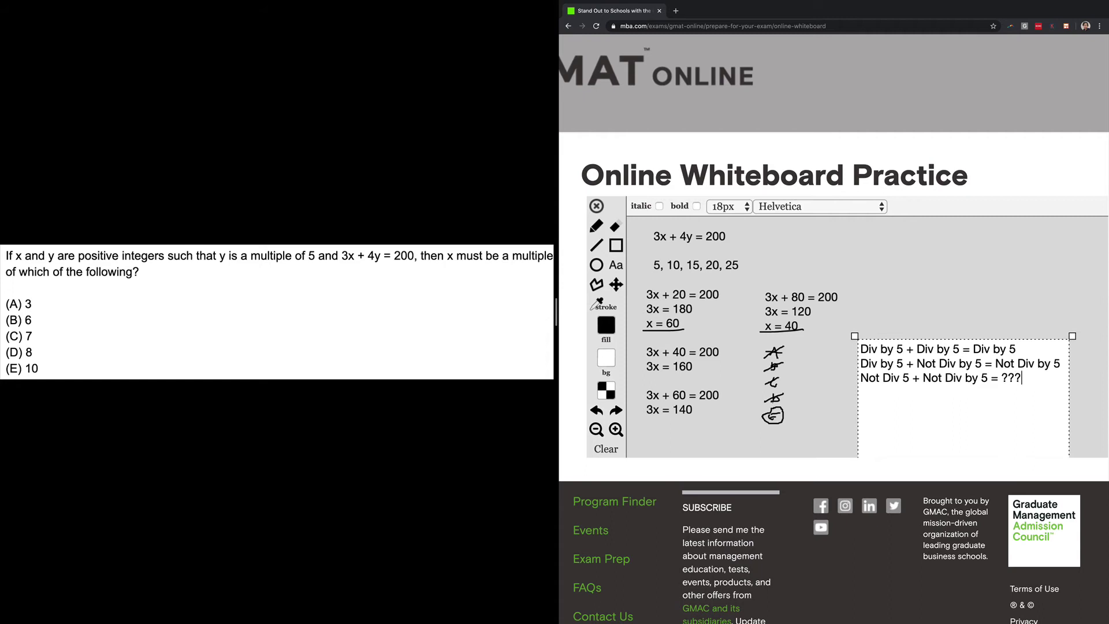
click(908, 378)
text(by)
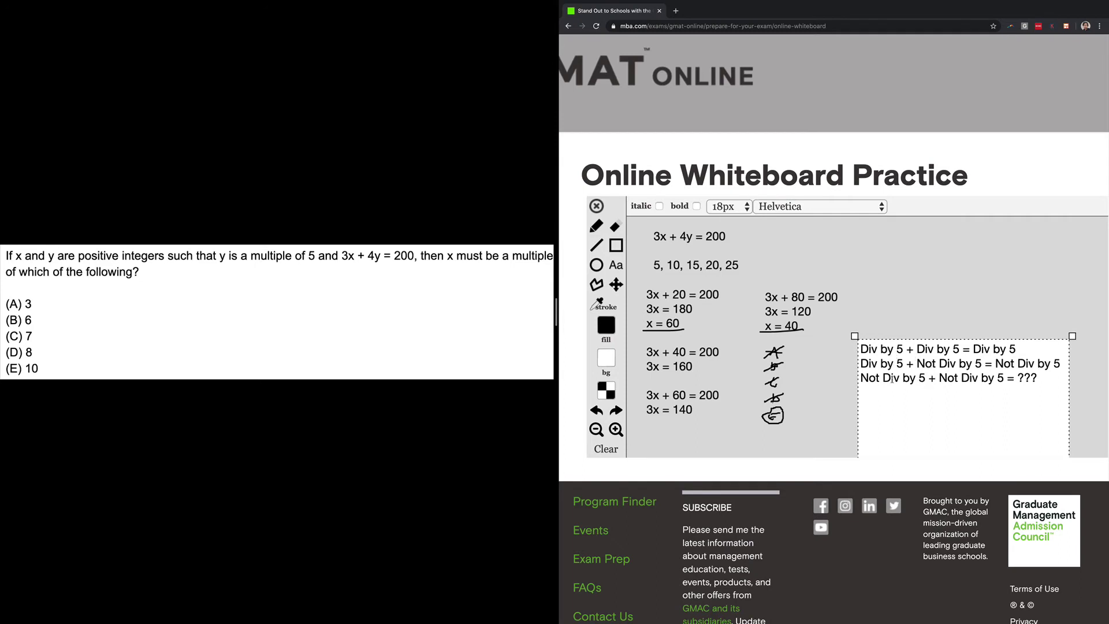
click(822, 384)
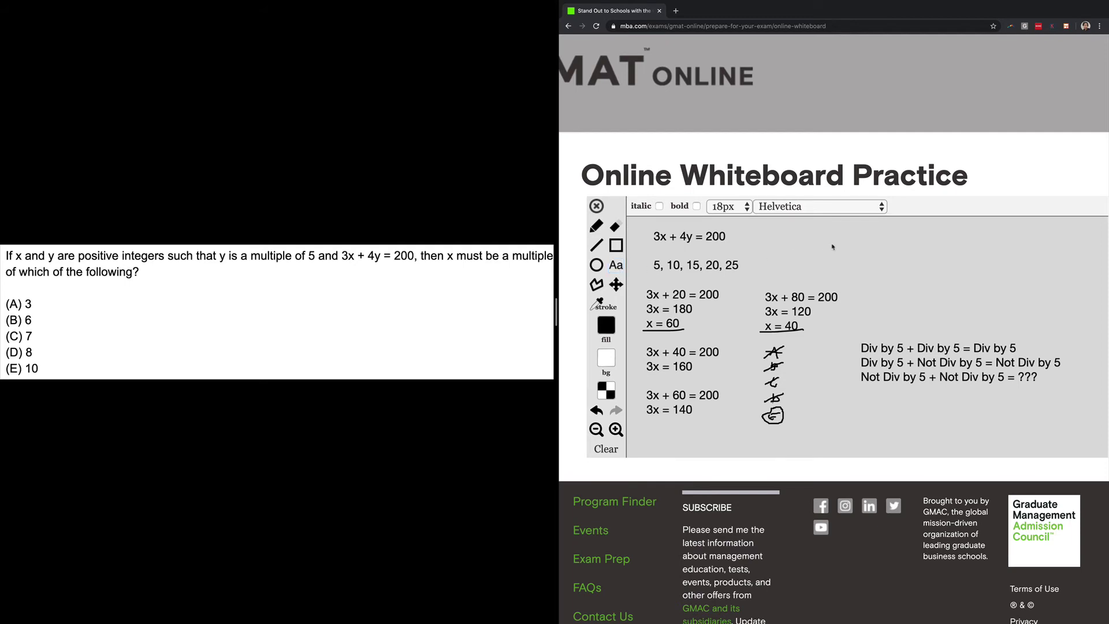
Type 3x = 200 - 4y and 3x = 4(50 - y) on two lines at the top right.
click(849, 229)
scroll(866, 231, down, 1)
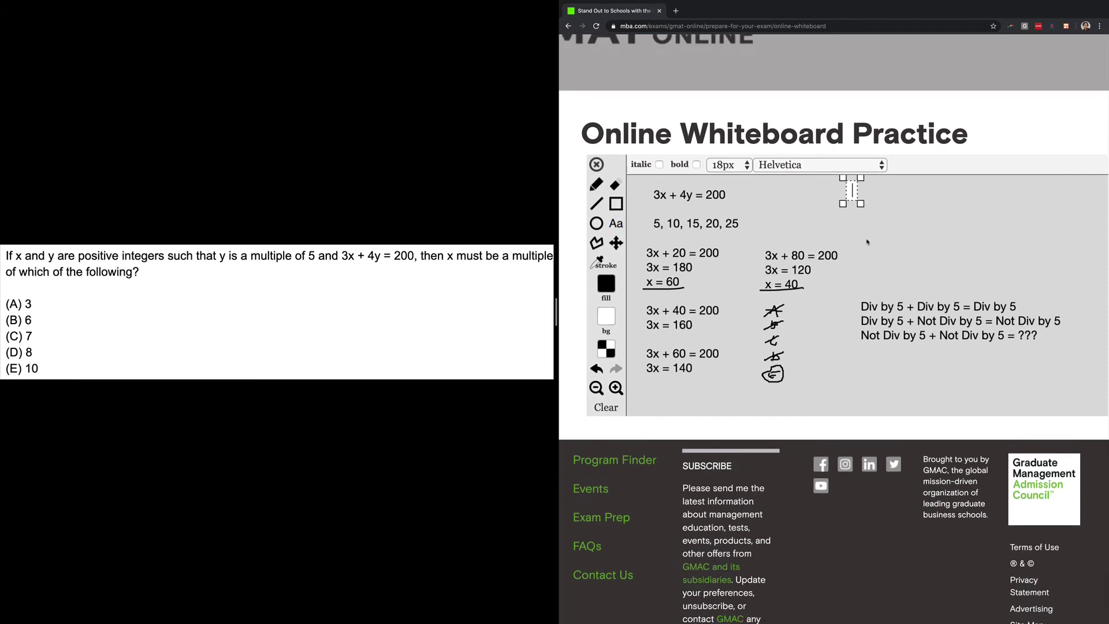
drag(861, 199, 1089, 275)
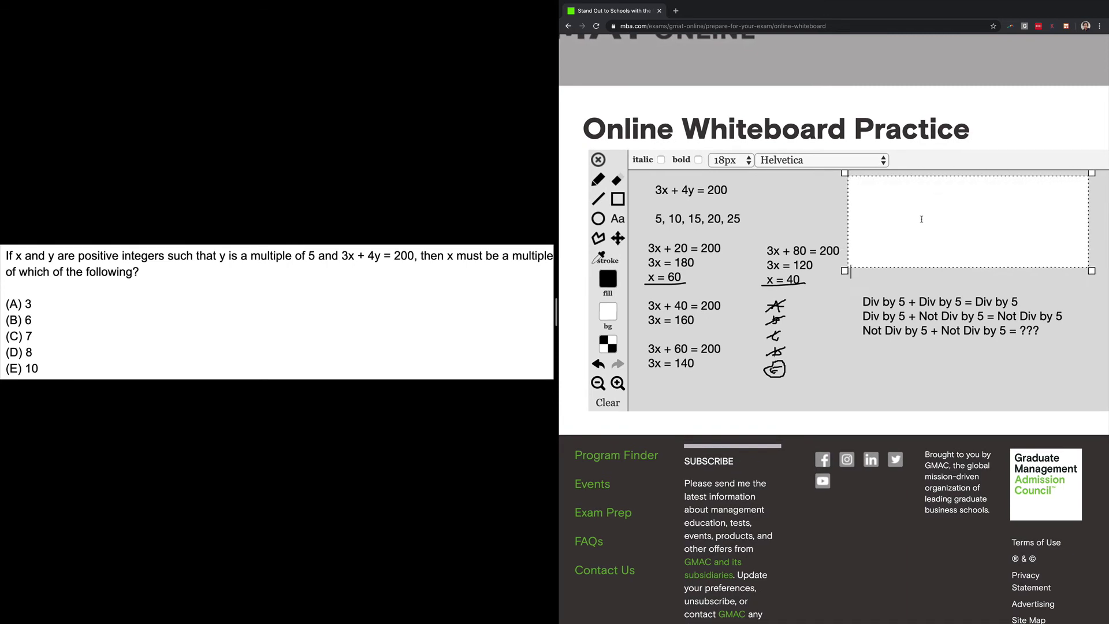
click(883, 187)
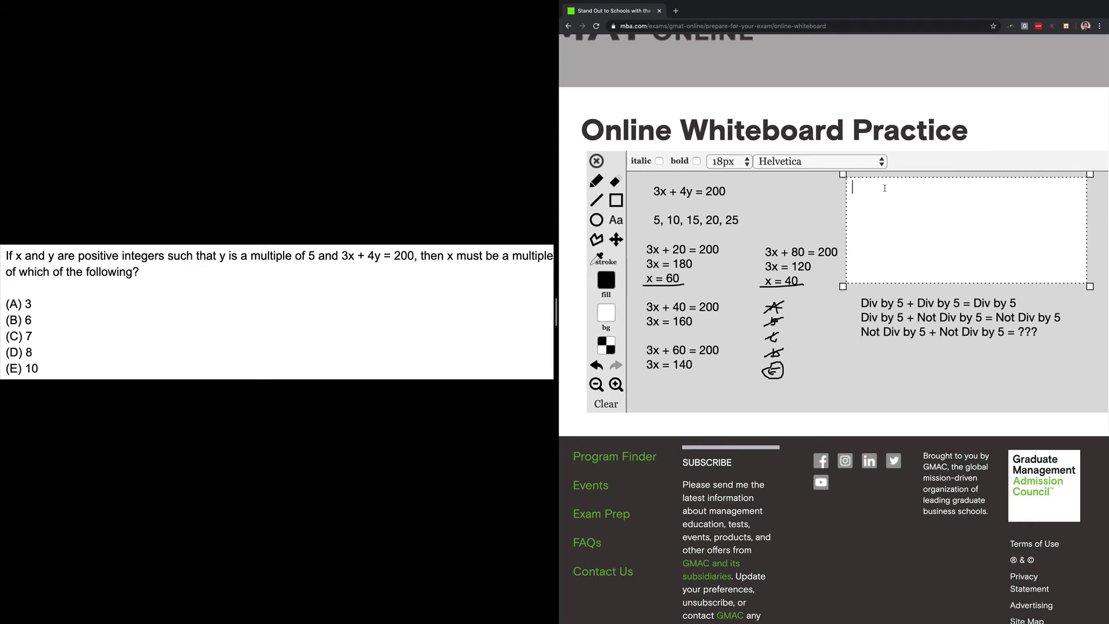
text(3x = 200 - 4y)
key(Return)
text(3x )
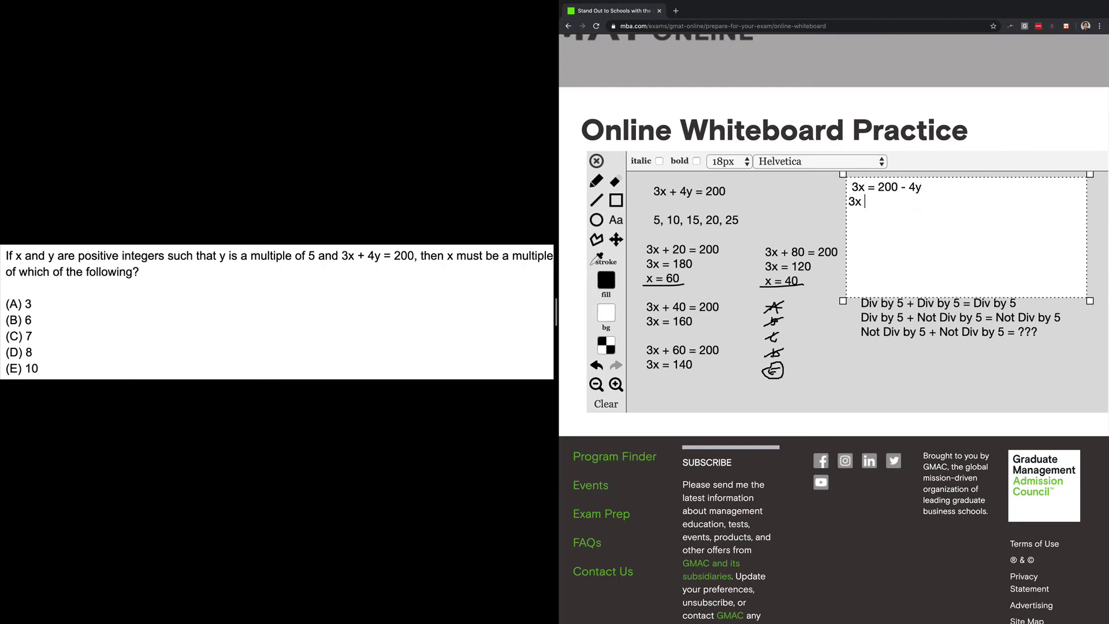
text(= 4(50 - y))
click(810, 203)
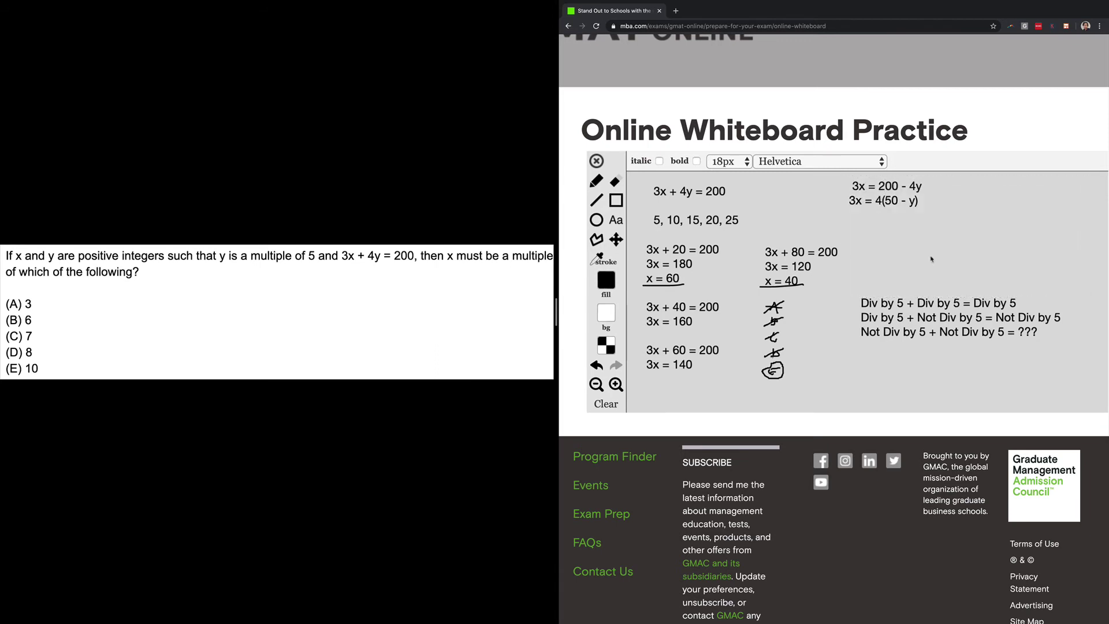
scroll(892, 260, left, 1)
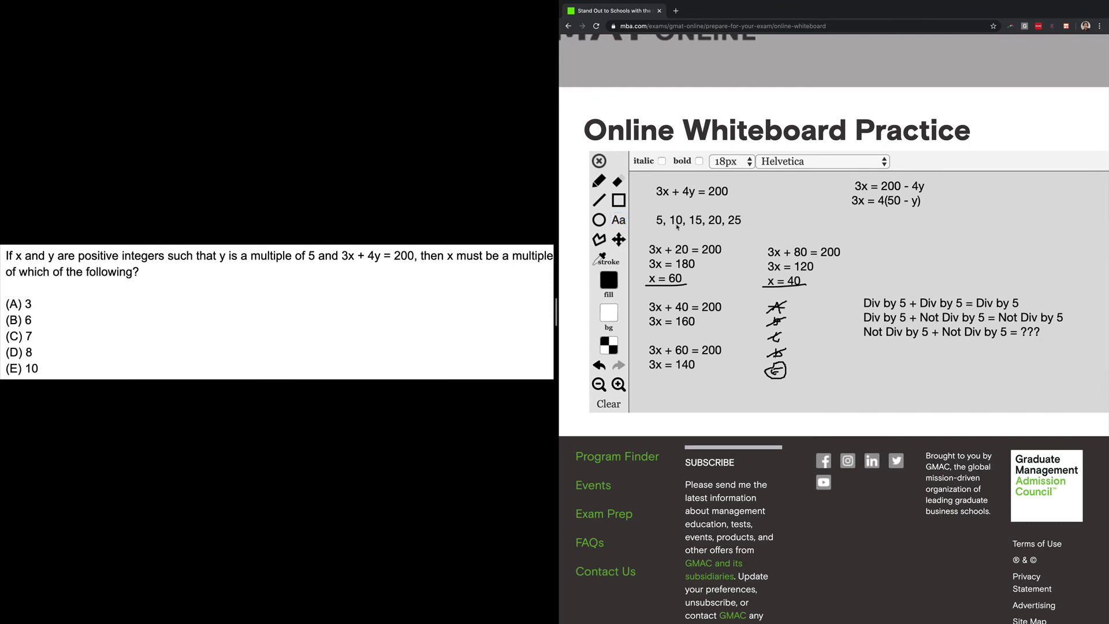
Type '3x = 4(Div by 5)' below the factored equation and commit it.
click(857, 213)
drag(876, 236, 1034, 248)
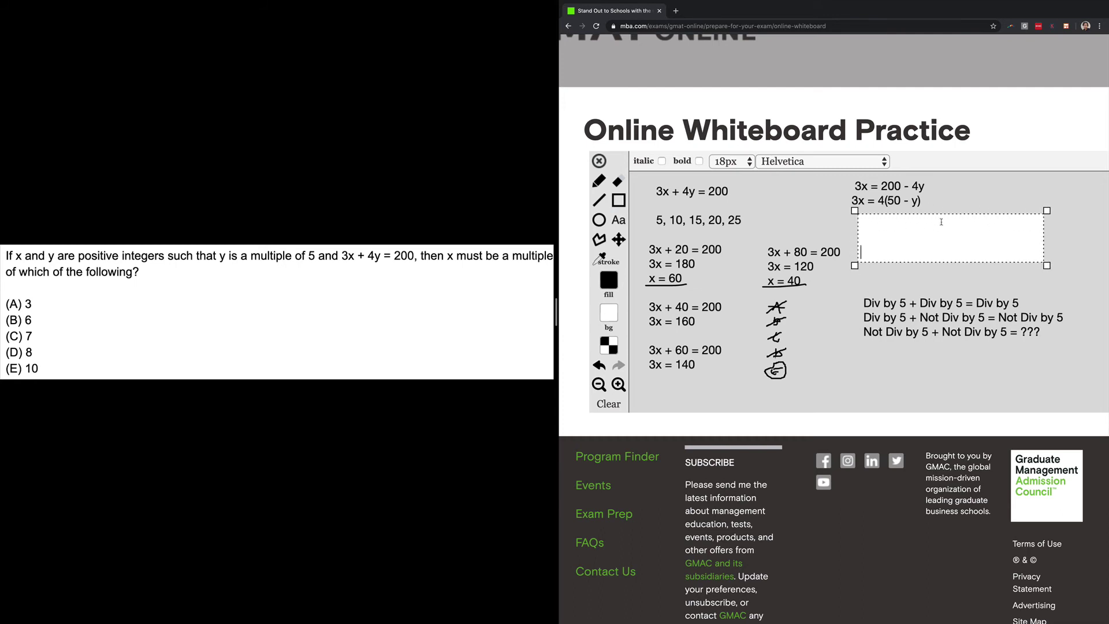
text(3x = 4(Div by 5))
click(1015, 283)
click(1016, 283)
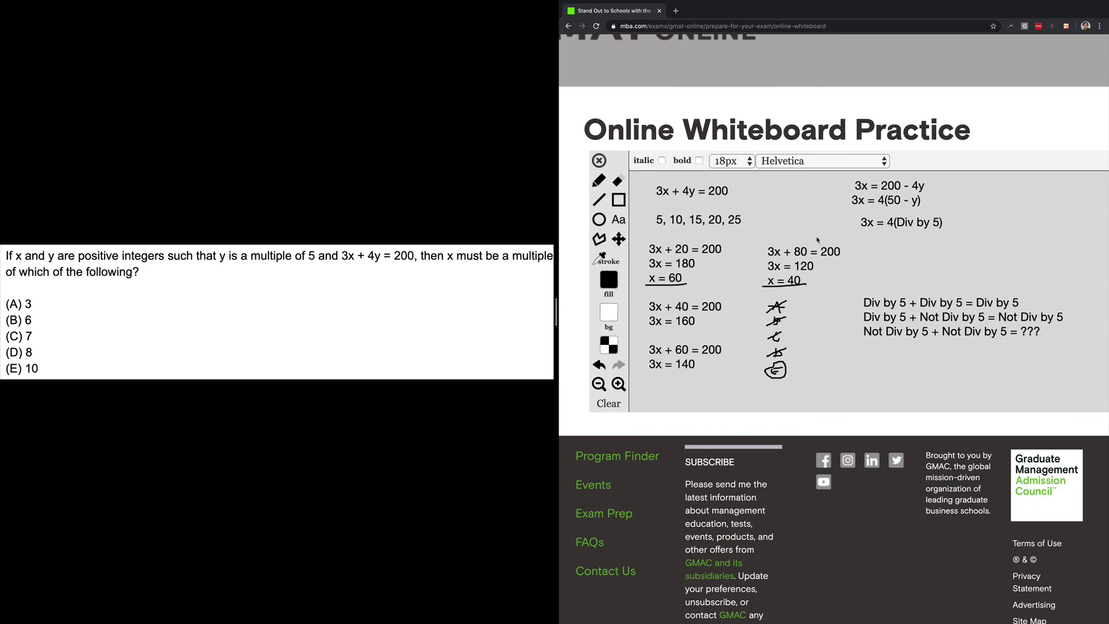
Pencil the letters A–E beside 3x = 4(Div by 5), strike out A through D, and box '(Div by 5)'.
scroll(598, 183, down, 1)
click(599, 183)
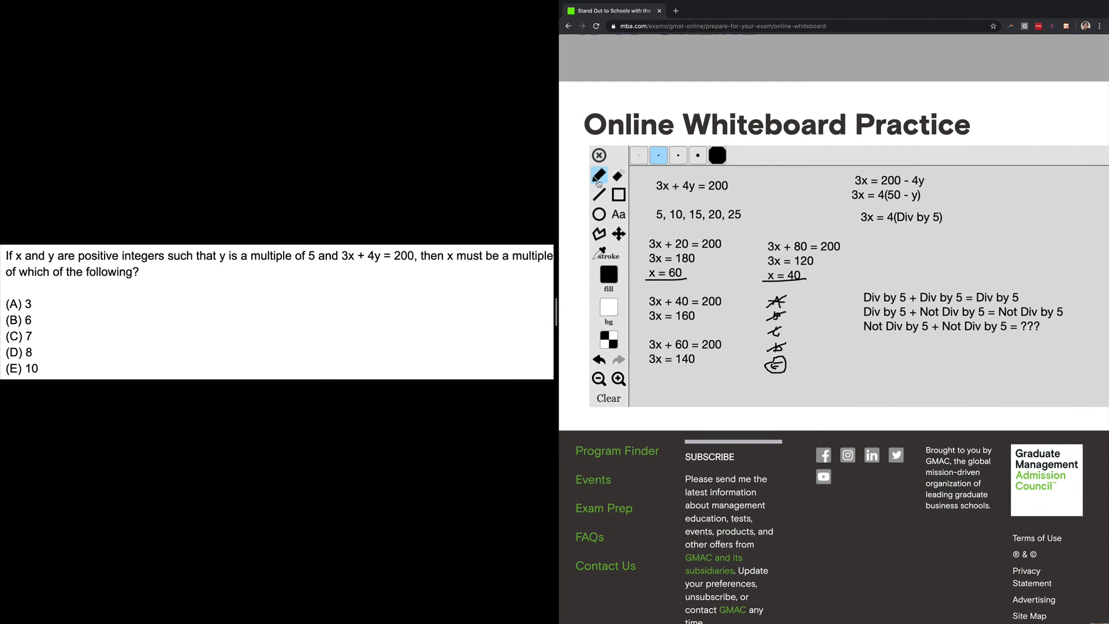
mouse_move(982, 212)
mouse_down()
mouse_move(981, 259)
mouse_move(985, 248)
mouse_up()
mouse_move(997, 200)
mouse_down()
mouse_move(969, 207)
mouse_move(974, 236)
mouse_up()
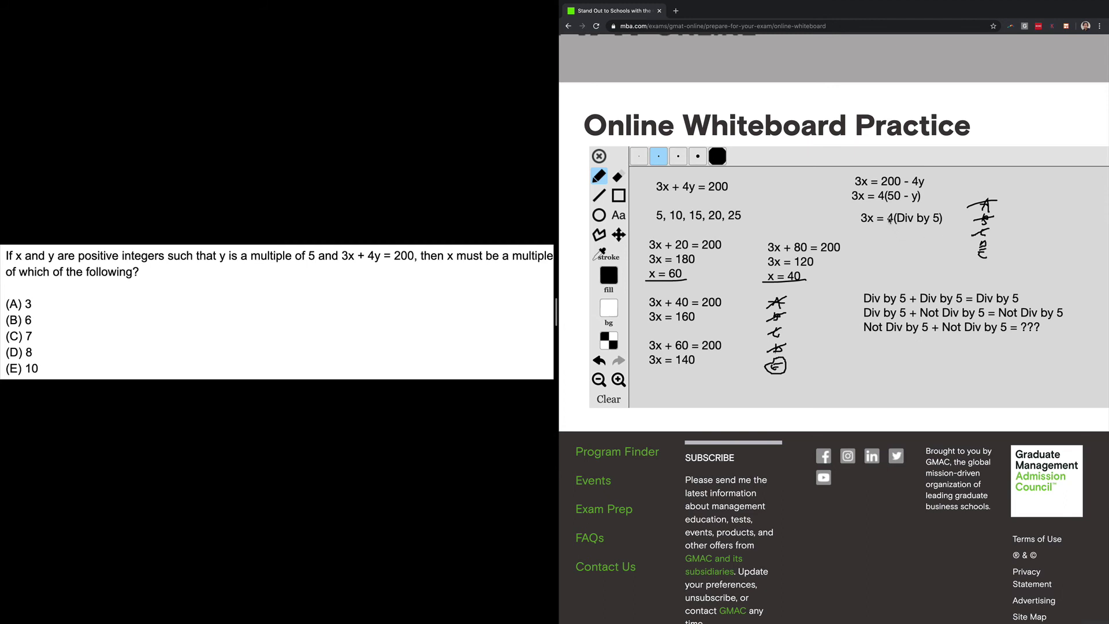
drag(990, 239, 966, 246)
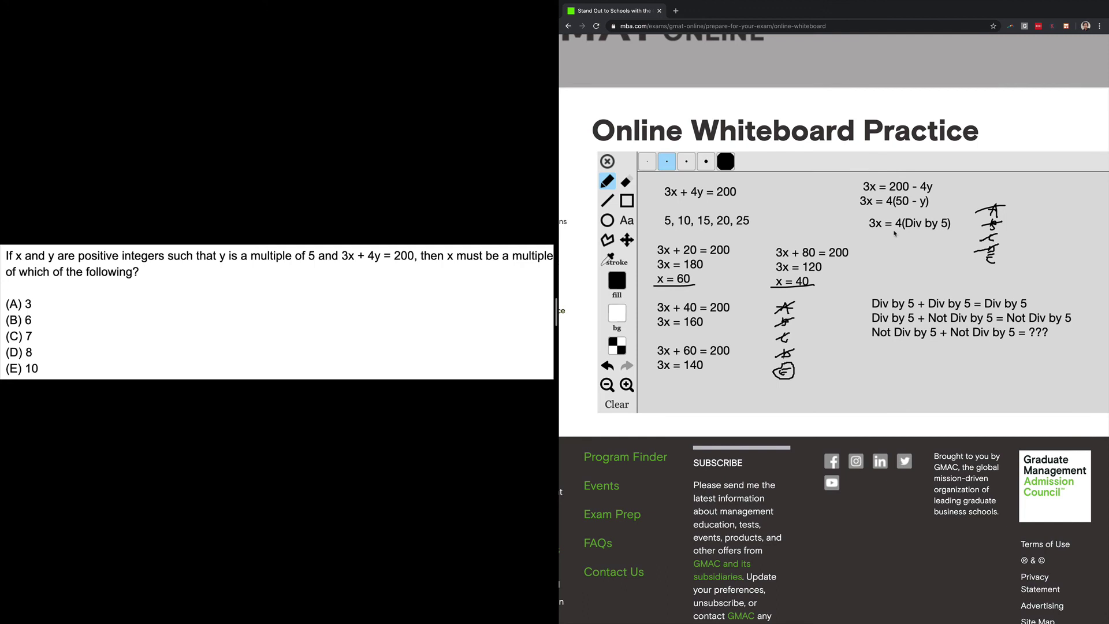
mouse_move(896, 213)
mouse_down()
mouse_move(895, 231)
mouse_move(962, 215)
mouse_move(898, 206)
mouse_up()
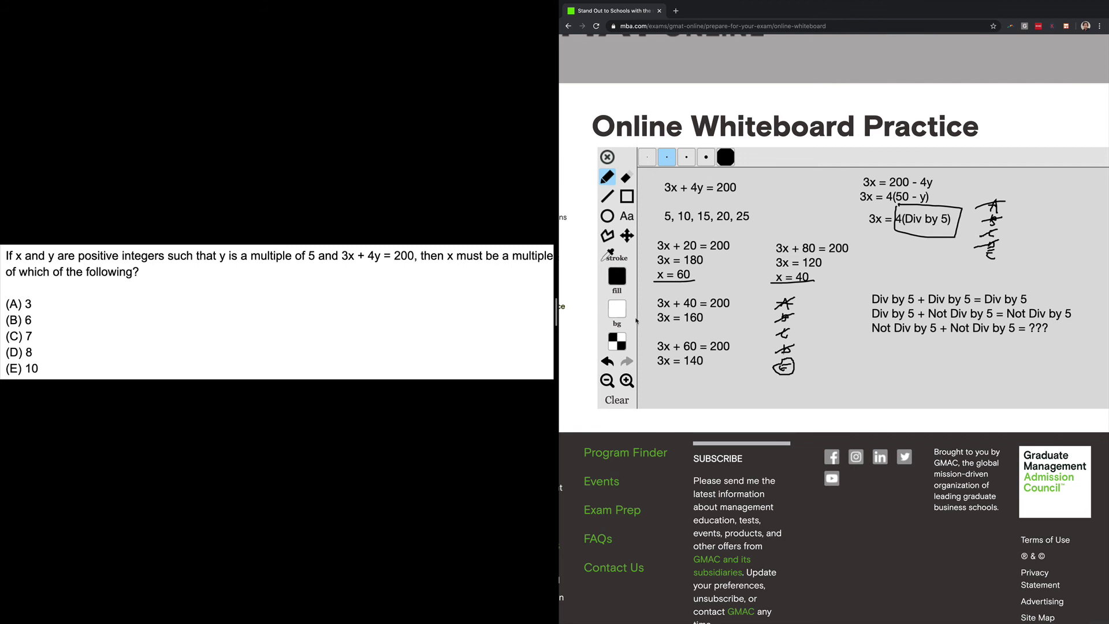
Remove the box and a trial circle around 4(Div by 5), then circle E as the answer.
click(607, 361)
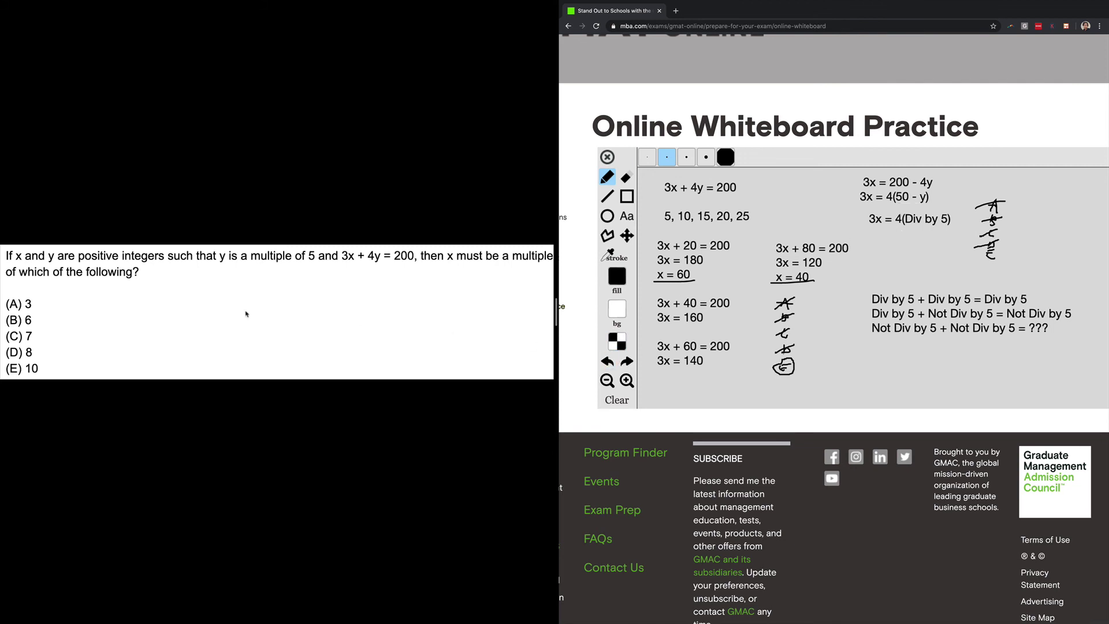
mouse_move(914, 201)
mouse_down()
mouse_move(896, 228)
mouse_move(953, 218)
mouse_move(924, 203)
mouse_move(899, 230)
mouse_move(901, 207)
mouse_up()
click(607, 360)
click(607, 361)
mouse_move(993, 245)
mouse_down()
mouse_move(985, 264)
mouse_move(999, 247)
mouse_up()
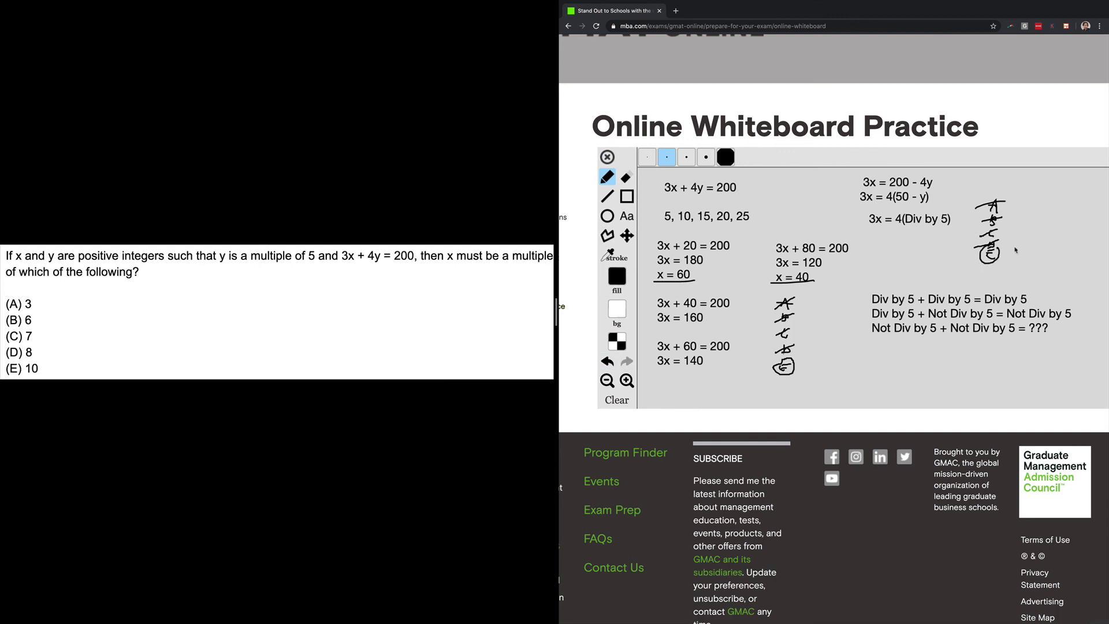